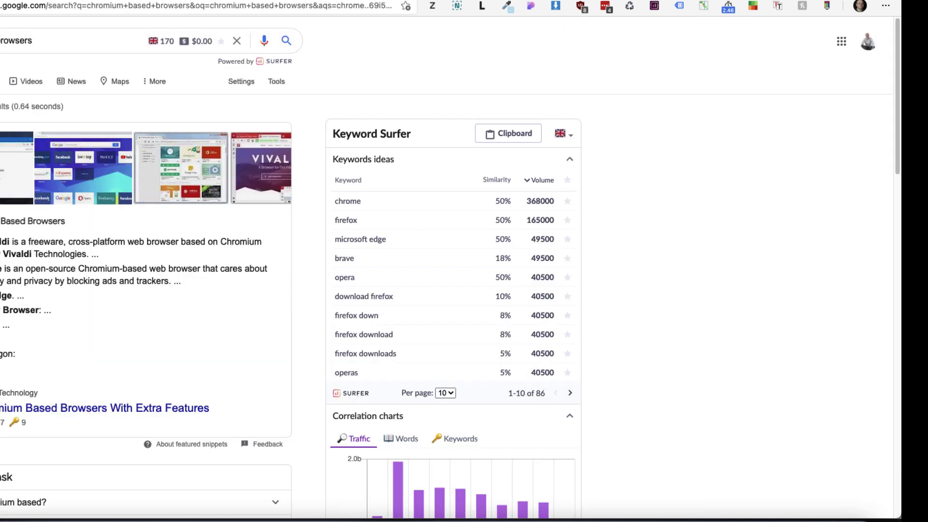
# Highlight the Brave, Epic Privacy Browser and SlimBrowser entries in the search snippet list.
pyautogui.moveTo(58, 269)
pyautogui.mouseDown()
pyautogui.moveTo(72, 269)
pyautogui.moveTo(47, 269)
pyautogui.mouseUp()
pyautogui.moveTo(75, 309); pyautogui.dragTo(142, 309)
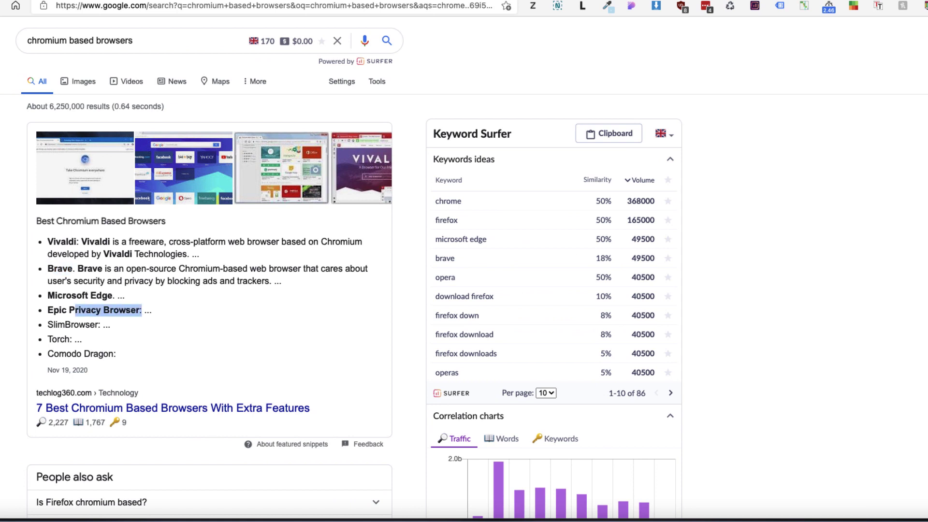
pyautogui.moveTo(86, 324); pyautogui.dragTo(90, 324)
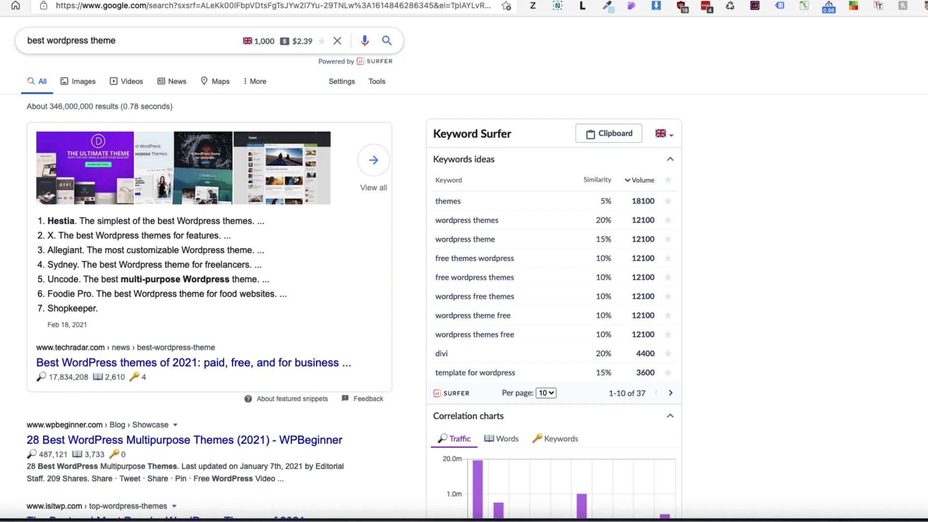
# Select the 'best wordpress theme' query and scroll through Keyword Surfer's keyword ideas and volumes.
pyautogui.press('super+a')
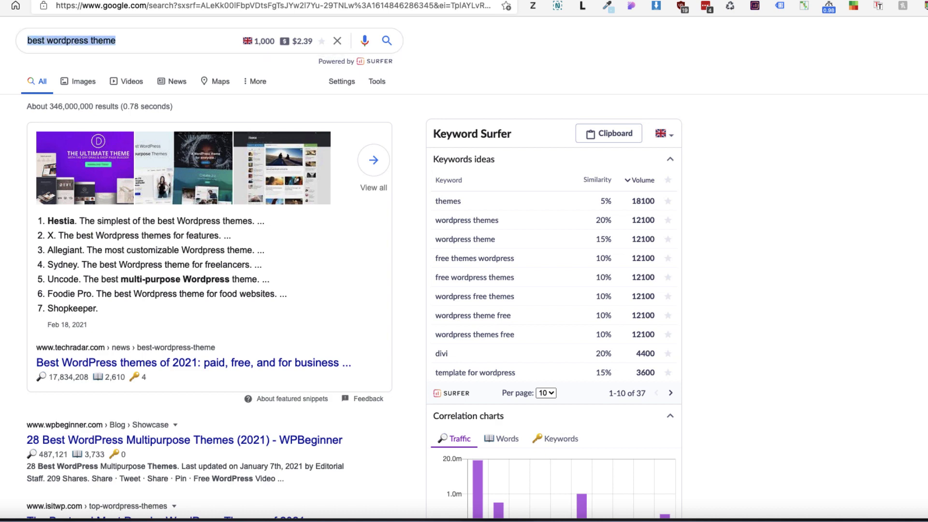
pyautogui.scroll(-3, 449, 135)
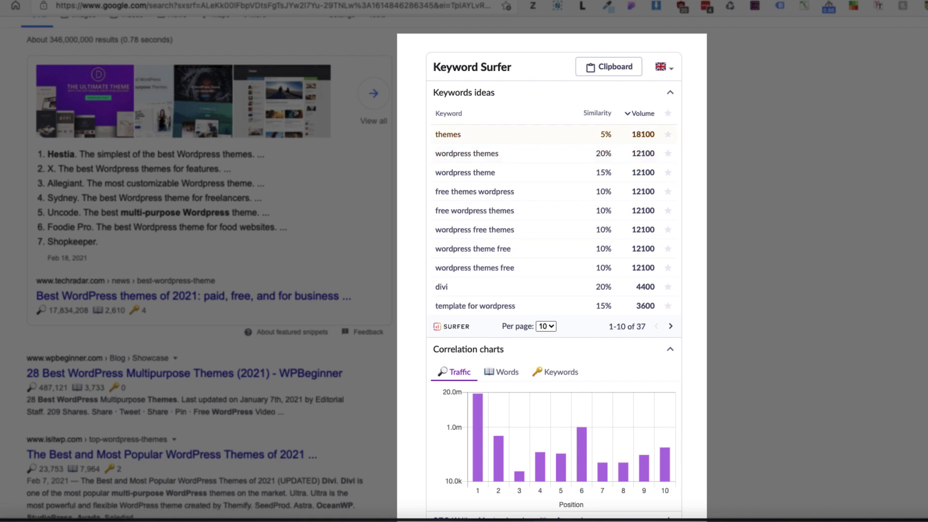
pyautogui.scroll(-3, 550, 261)
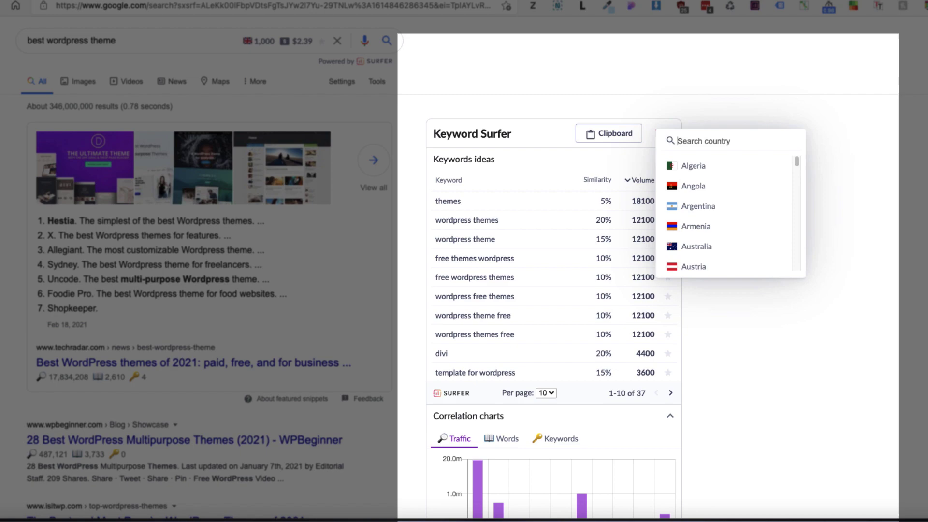
# Set Keyword Surfer's country to United States and scroll through the refreshed 3,600-search results.
pyautogui.write('un')
pyautogui.press('Down')
pyautogui.press('Down')
pyautogui.press('Down')
pyautogui.press('Down')
pyautogui.press('Down')
pyautogui.press('Return')
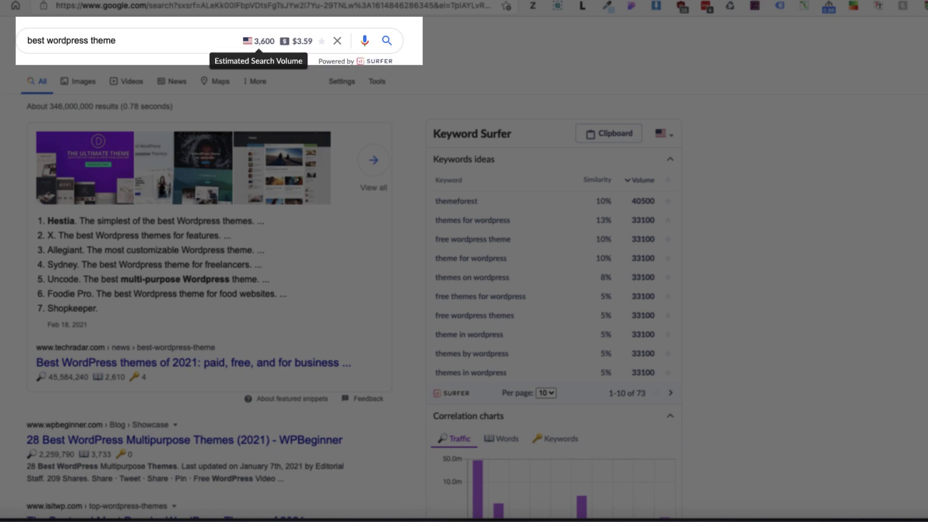
pyautogui.scroll(-4, 464, 261)
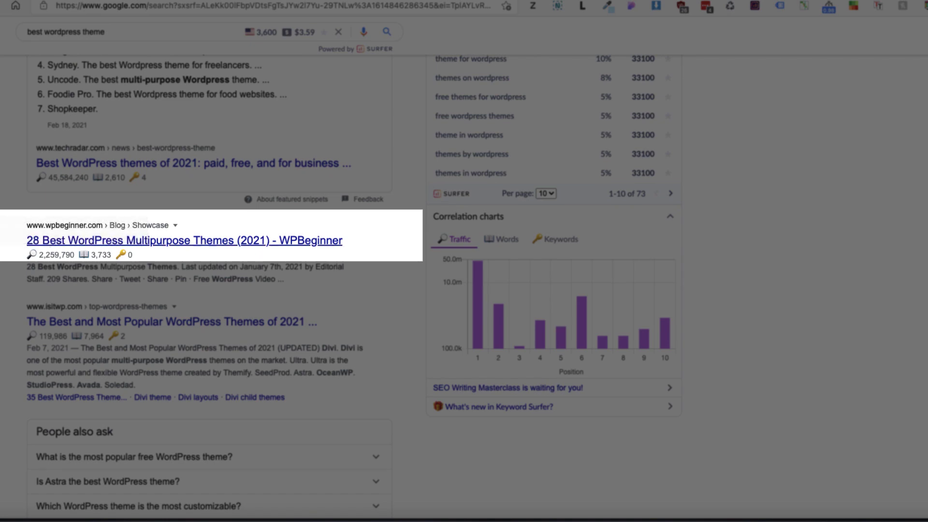
pyautogui.scroll(3, 464, 260)
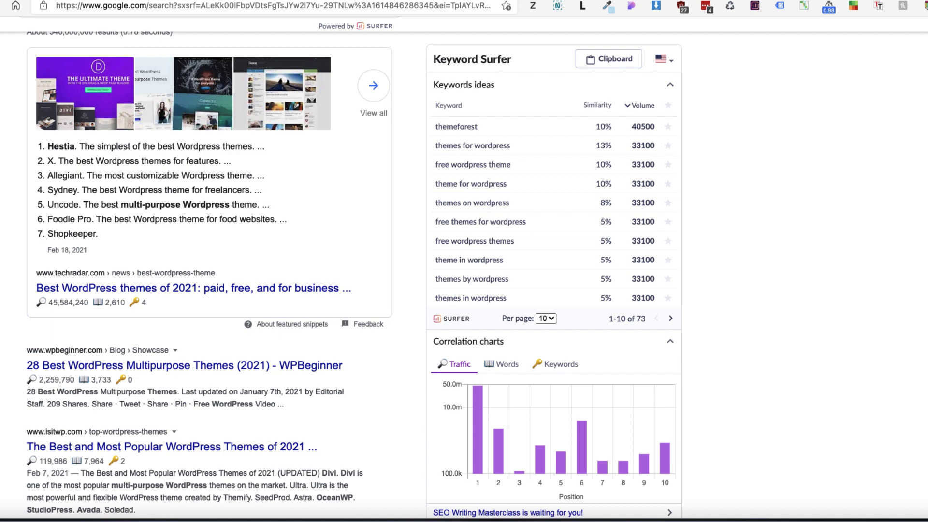
pyautogui.scroll(2, 464, 266)
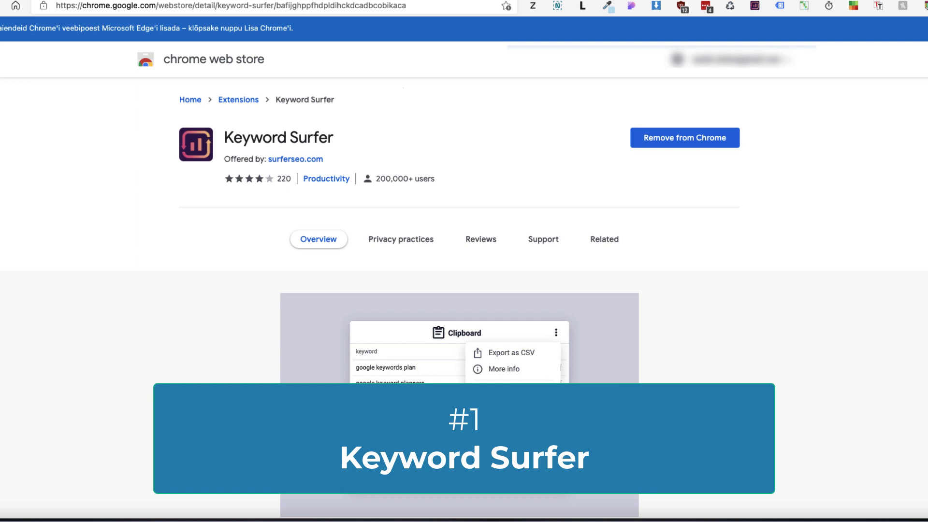
# Highlight the Keyword Surfer title on its store page and scroll down to the Overview description.
pyautogui.moveTo(333, 138); pyautogui.dragTo(225, 137)
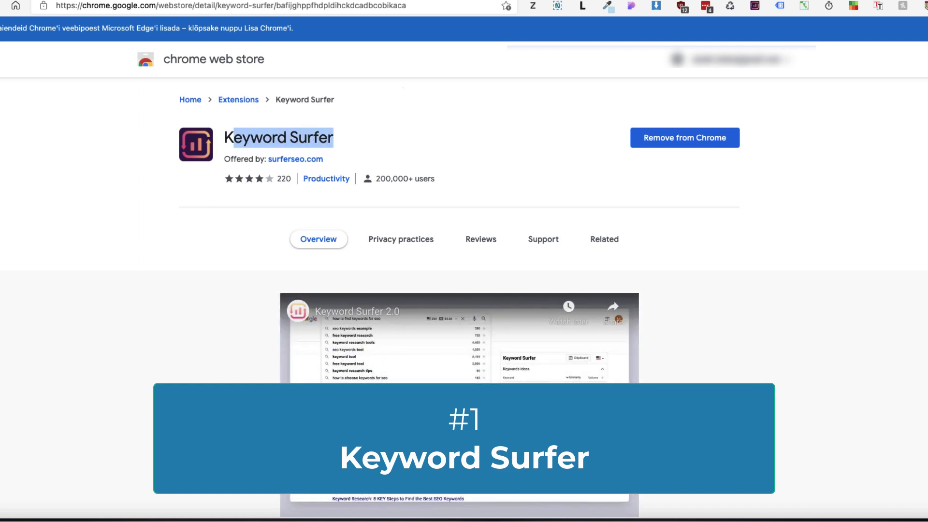
pyautogui.scroll(-3, 459, 280)
pyautogui.scroll(-4, 459, 280)
pyautogui.scroll(2, 459, 281)
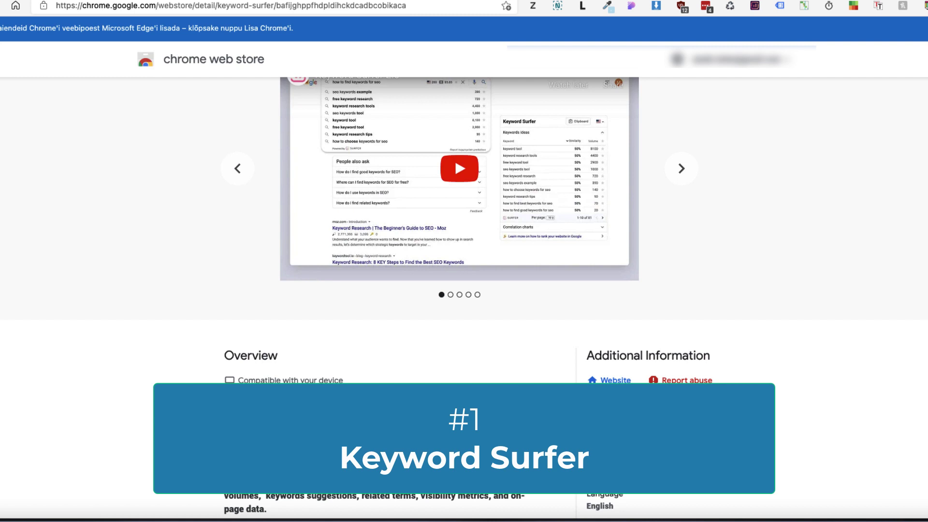
pyautogui.scroll(-2, 463, 289)
pyautogui.scroll(-3, 464, 290)
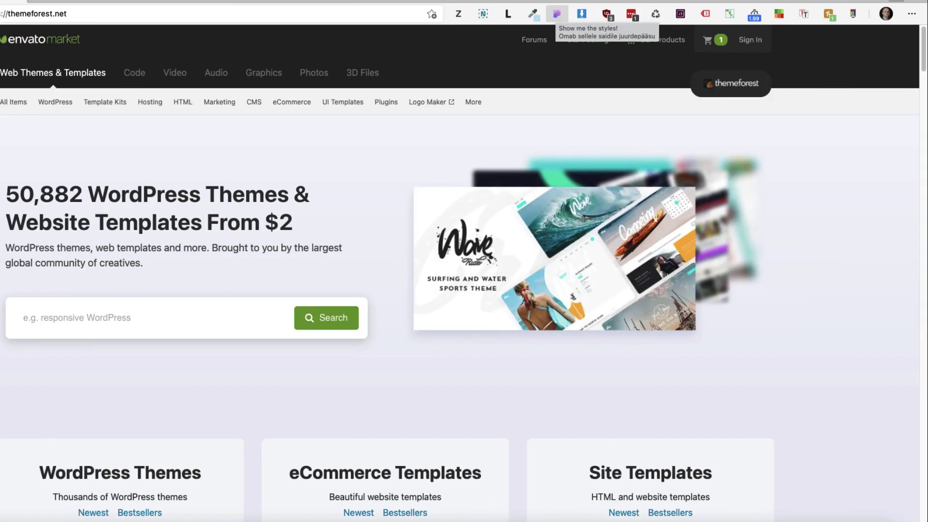
# Use CSS Peeper to inspect the ThemeForest main heading and paragraph styles.
pyautogui.click(557, 14)
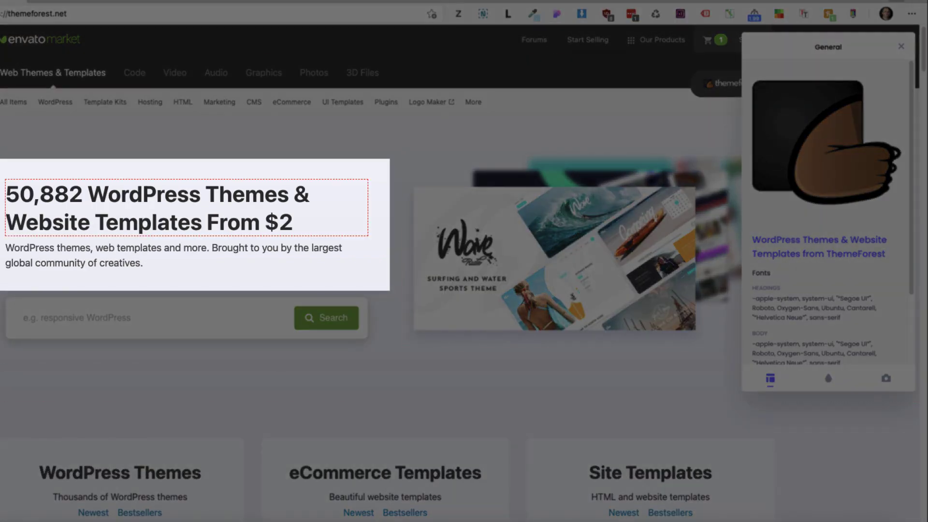
pyautogui.click(186, 207)
pyautogui.click(174, 255)
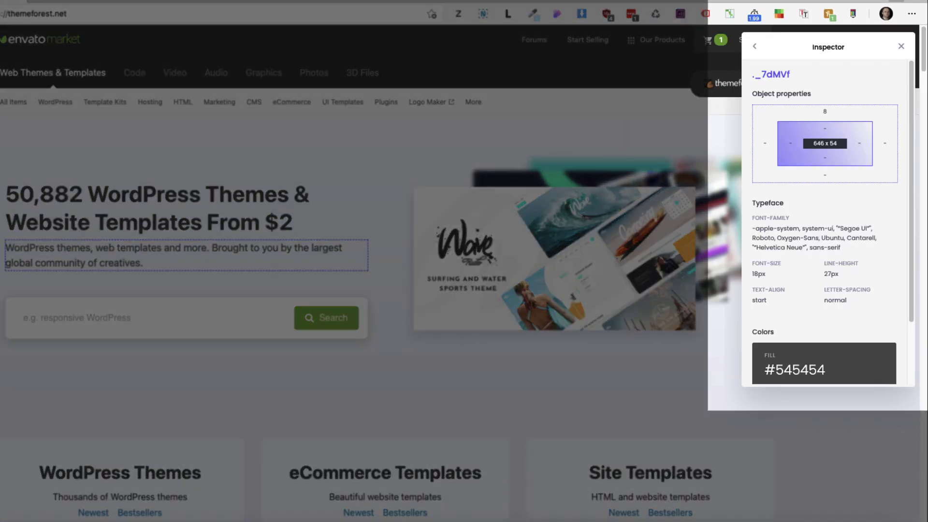
pyautogui.scroll(-3, 828, 222)
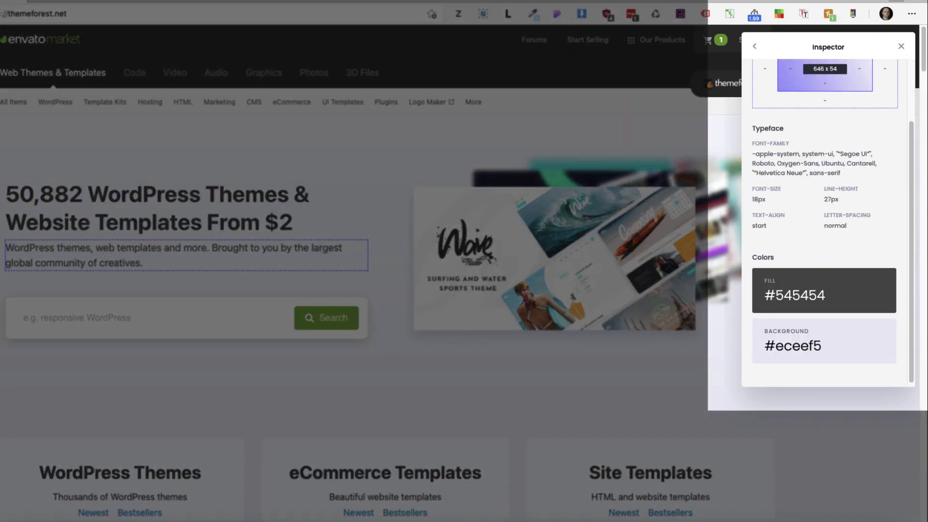
pyautogui.scroll(3, 828, 222)
pyautogui.press('Escape')
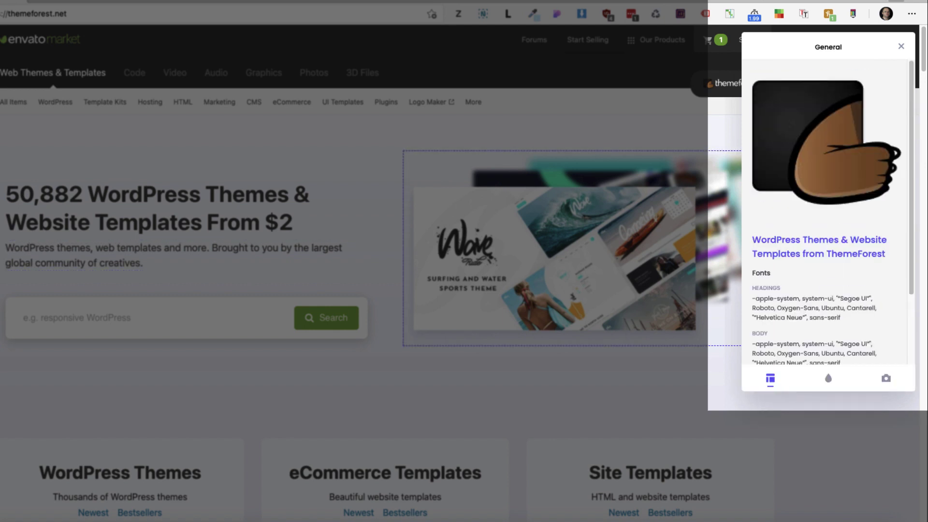
# View the page's colour palette and image assets, then highlight CSS Peeper's store page title.
pyautogui.click(827, 378)
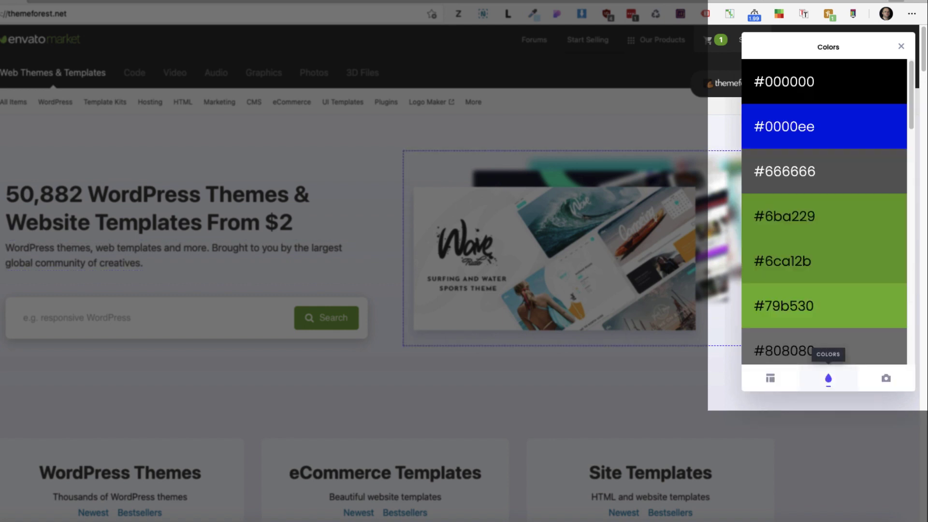
pyautogui.press('Escape')
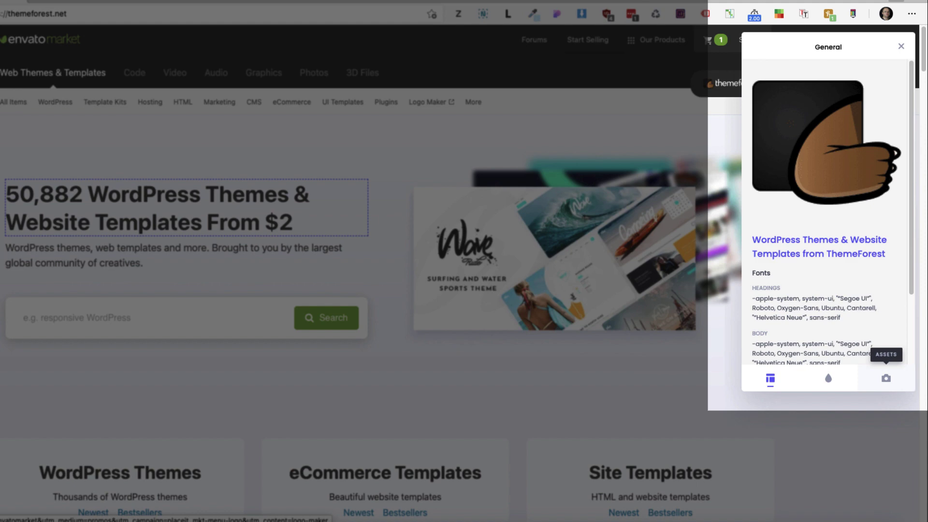
pyautogui.click(886, 377)
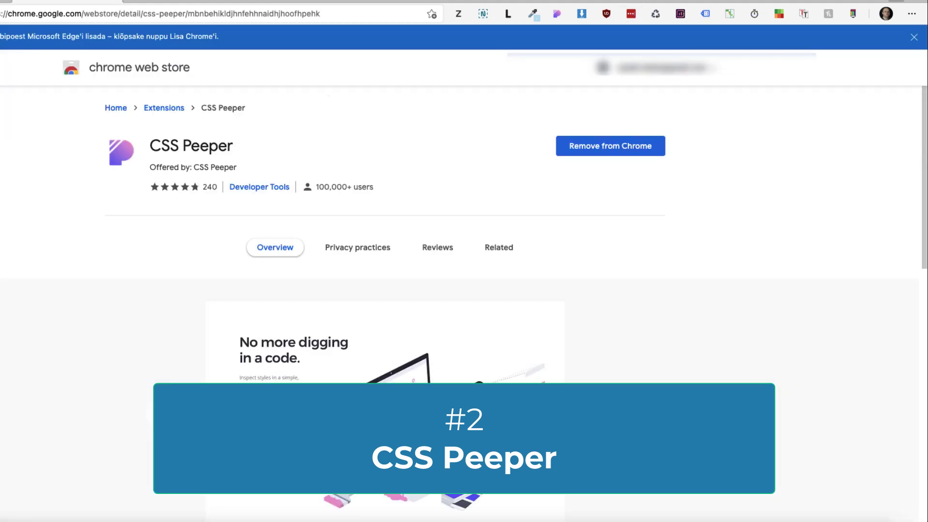
pyautogui.moveTo(233, 146); pyautogui.dragTo(149, 146)
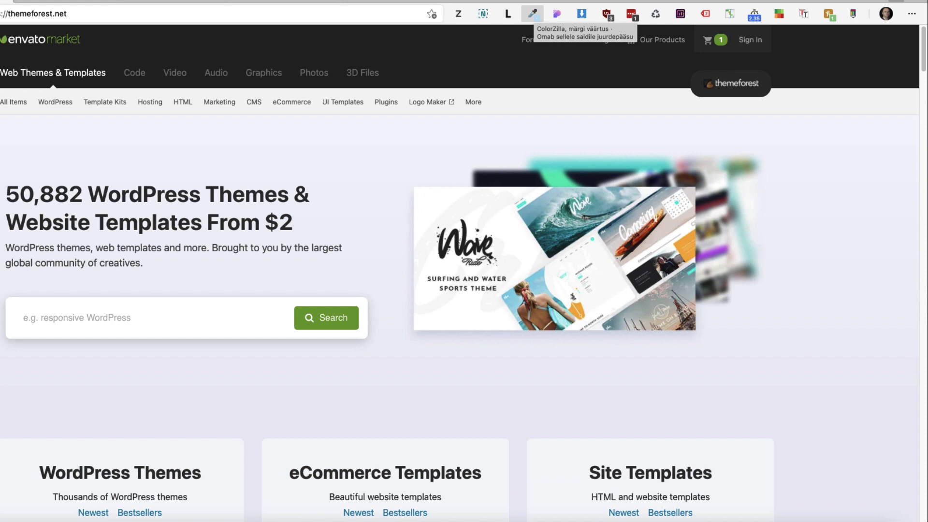
# Pick the light background colour #F5F5F5 with ColorZilla and paste it into ThemeForest's search box.
pyautogui.click(532, 14)
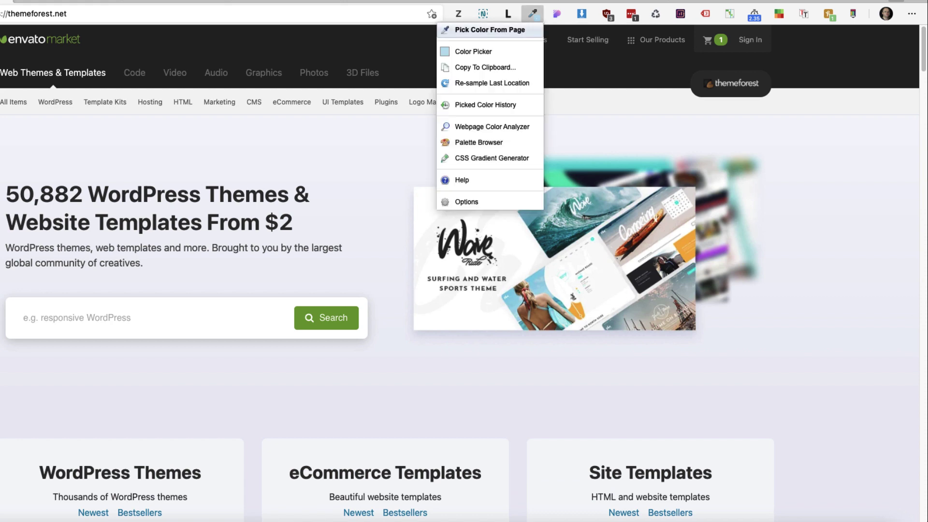
pyautogui.click(487, 29)
pyautogui.click(579, 130)
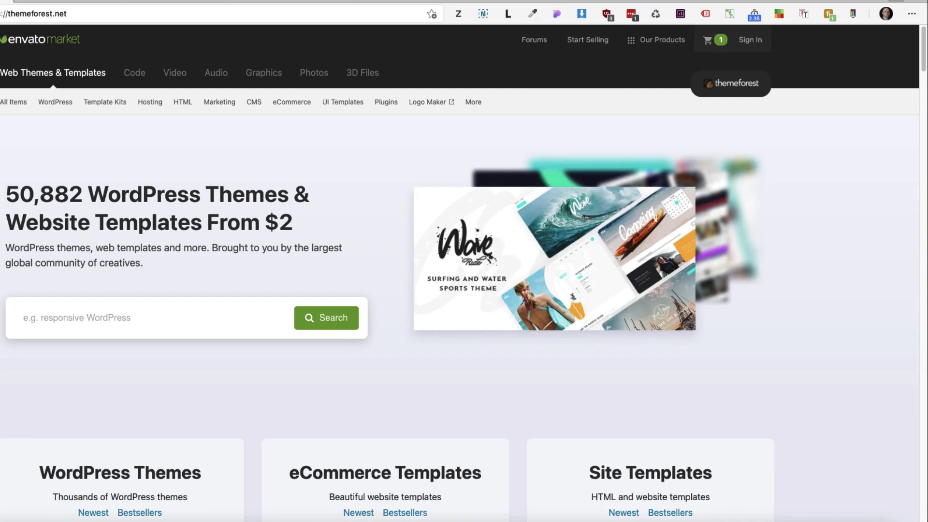
pyautogui.click(23, 317)
pyautogui.press('super+v')
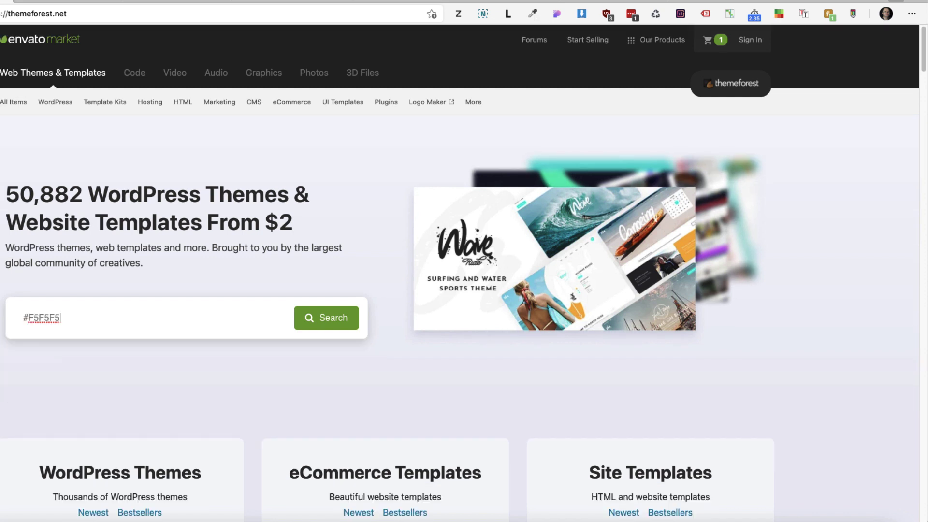
# Review ColorZilla's picked-colour history, then copy the dark navigation bar's colour #262626.
pyautogui.click(532, 14)
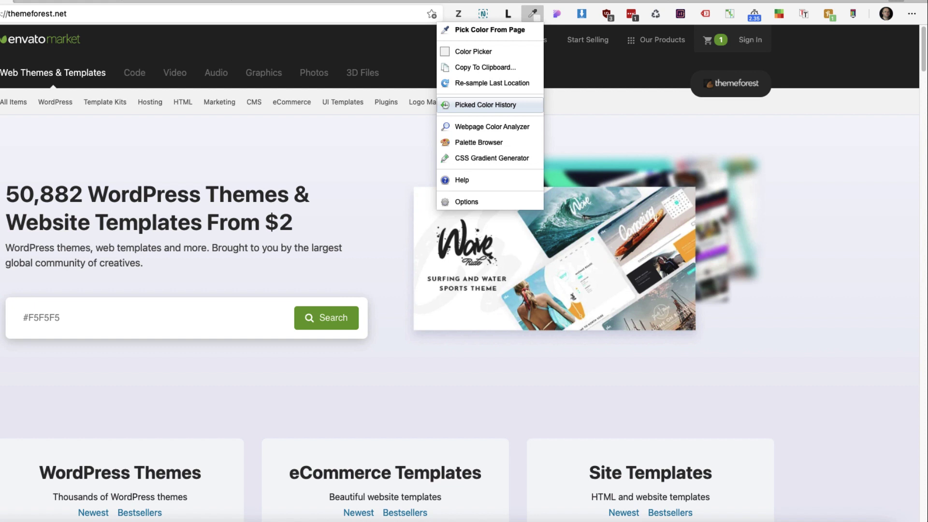
pyautogui.click(485, 105)
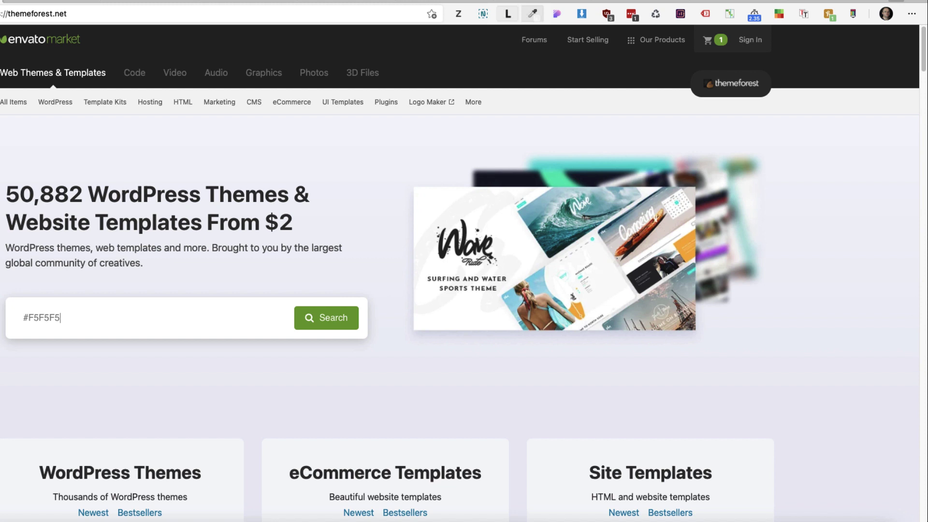
pyautogui.click(532, 13)
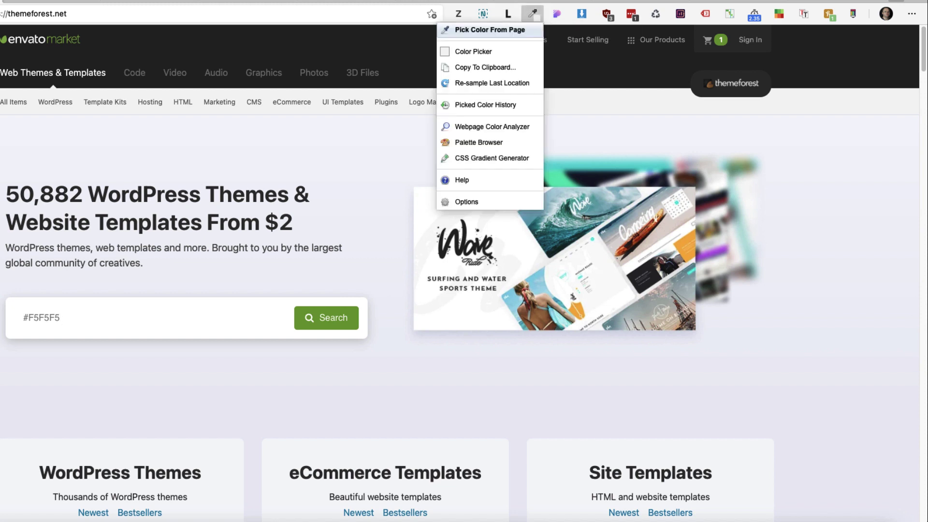
pyautogui.click(512, 31)
pyautogui.click(580, 99)
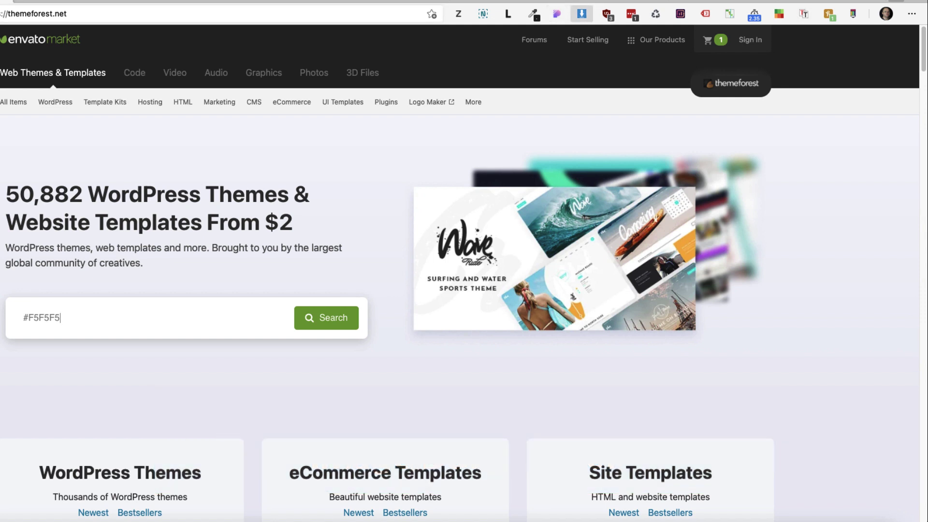
# Download the Wave theme preview image, then select all 11 page images and download them together.
pyautogui.click(581, 13)
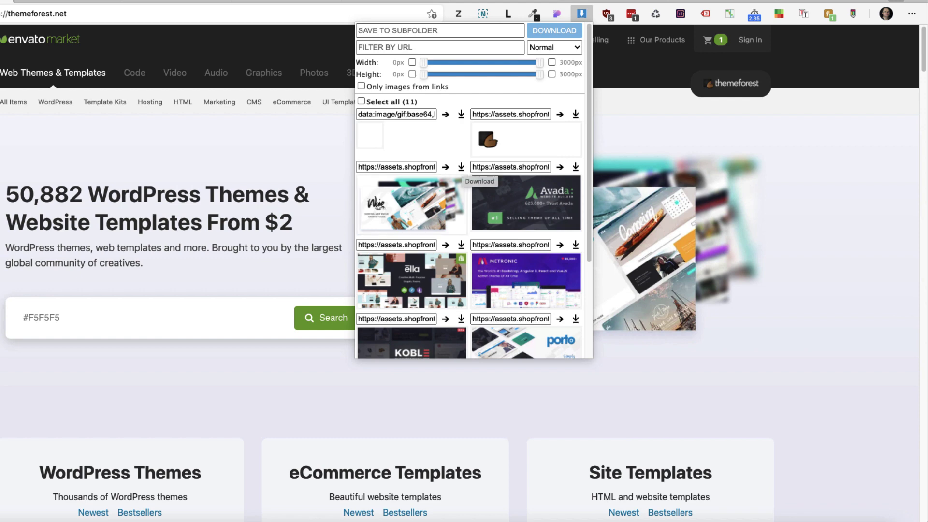
pyautogui.click(461, 167)
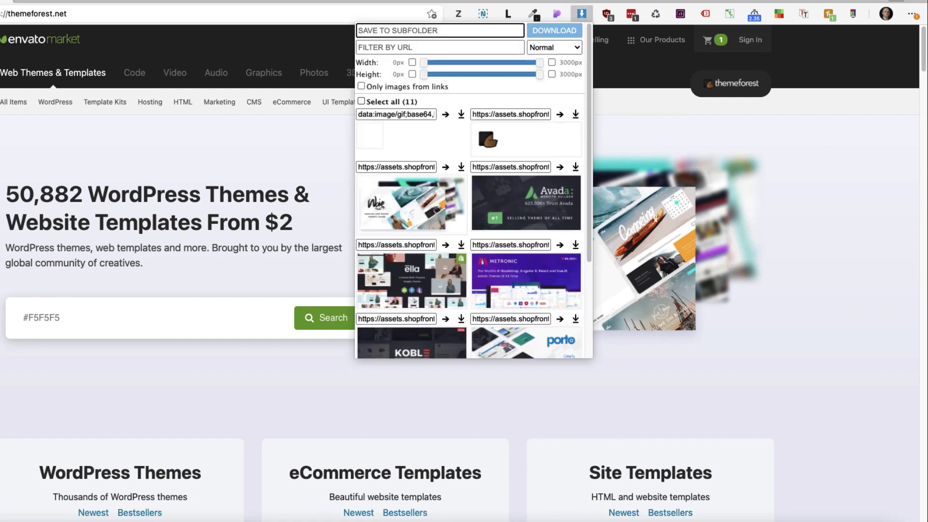
pyautogui.click(361, 101)
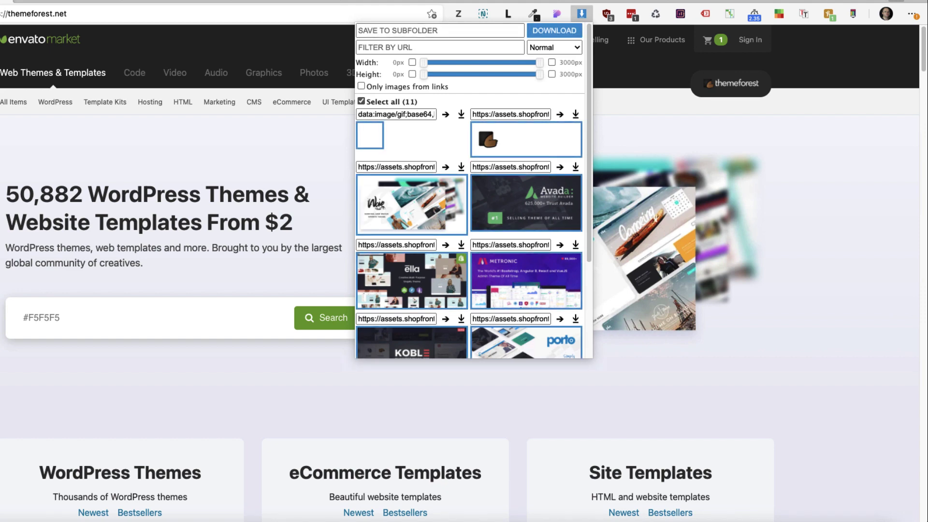
pyautogui.click(554, 30)
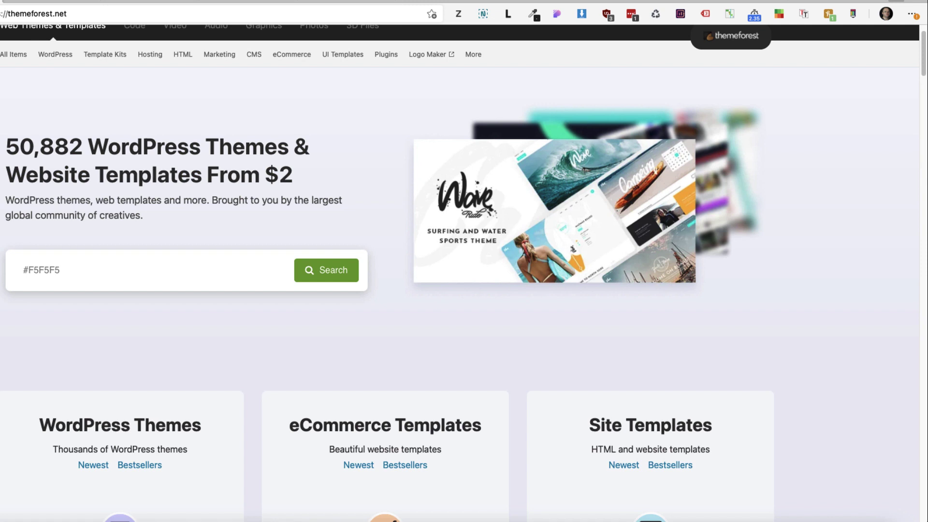
# Paste the copied hero heading and subtitle into the WordPress page, then undo the formatted paste.
pyautogui.moveTo(6, 141); pyautogui.dragTo(143, 215)
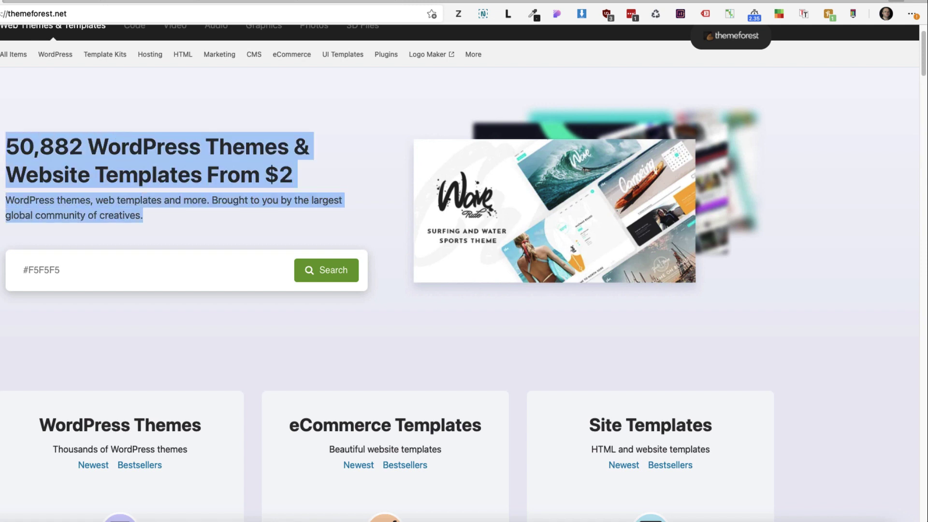
pyautogui.hotkey('ctrl', 'Tab')
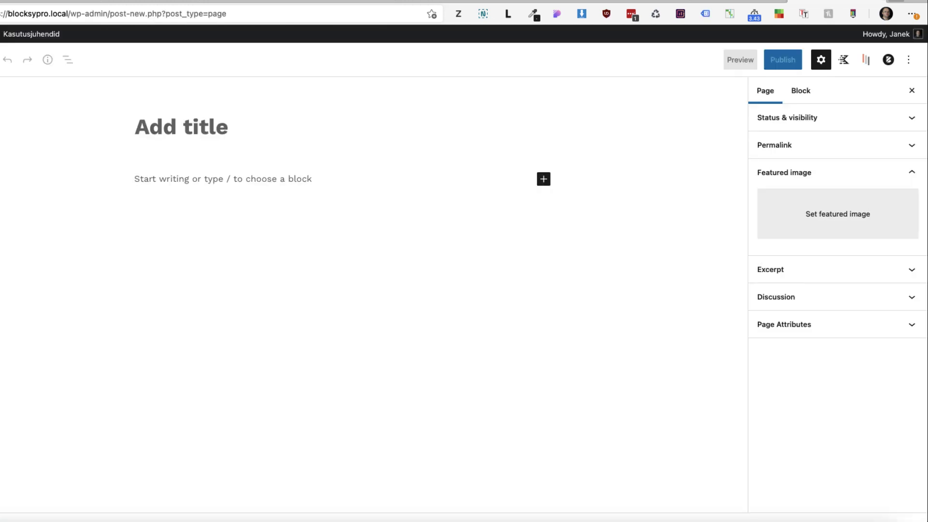
pyautogui.click(135, 179)
pyautogui.press('super+v')
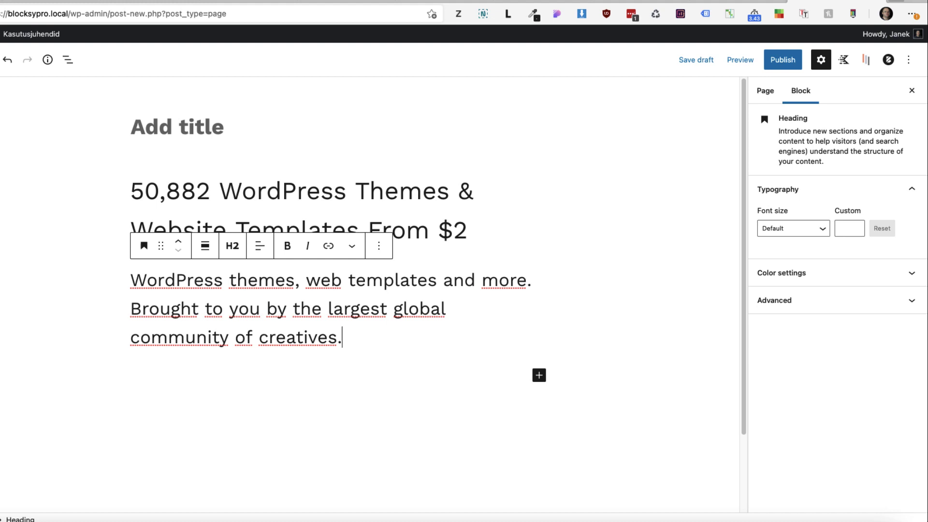
pyautogui.press('super+z')
pyautogui.hotkey('ctrl', 'shift', 'Tab')
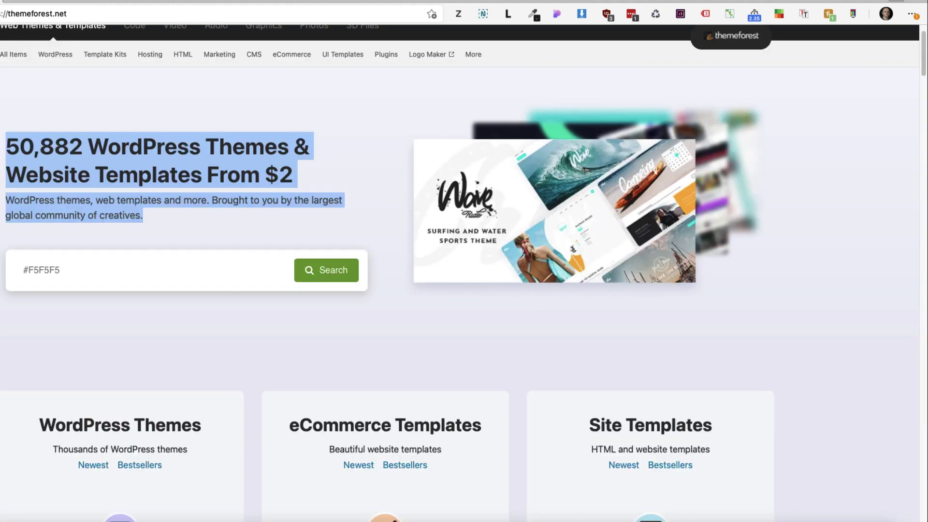
# Reselect the hero text, copy it as plain text, and paste it into the WordPress page.
pyautogui.rightClick(88, 145)
pyautogui.press('Escape')
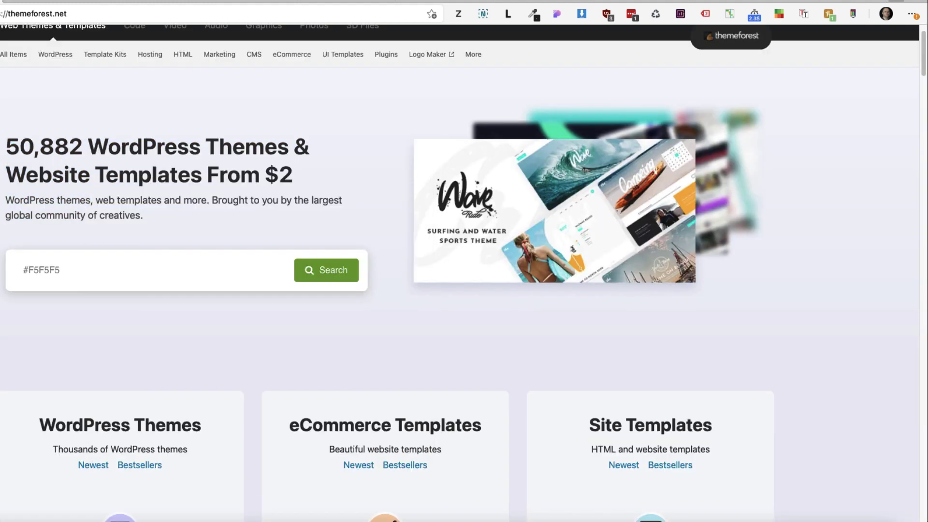
pyautogui.moveTo(143, 215); pyautogui.dragTo(77, 174)
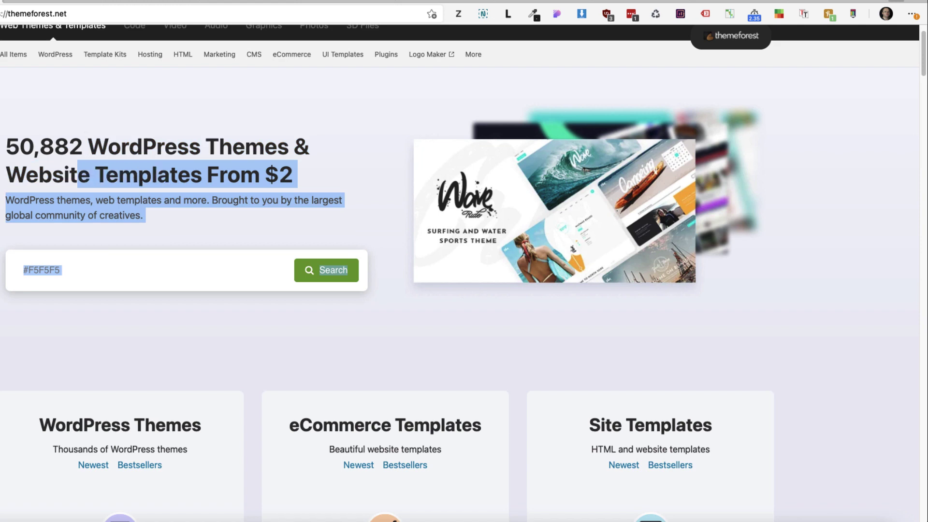
pyautogui.click(143, 215)
pyautogui.moveTo(143, 215); pyautogui.dragTo(5, 145)
pyautogui.rightClick(56, 155)
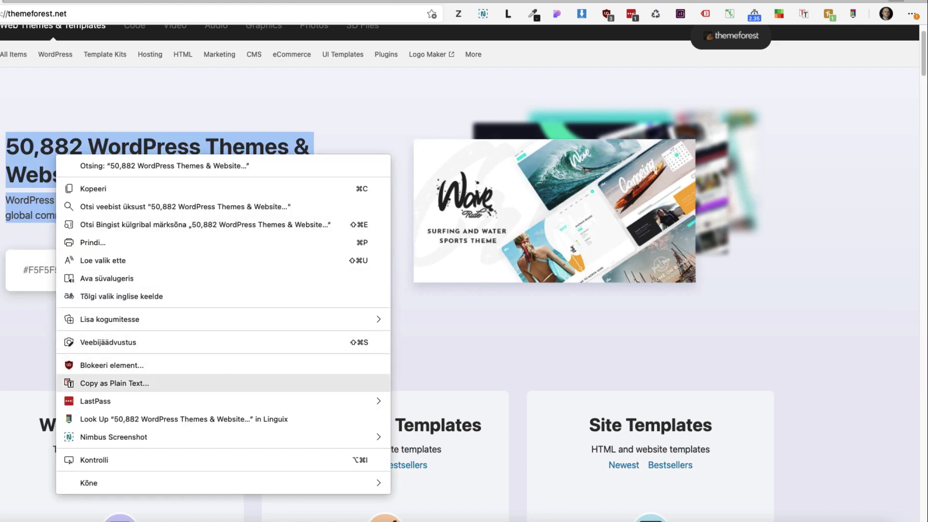
pyautogui.click(114, 383)
pyautogui.press('super+Tab')
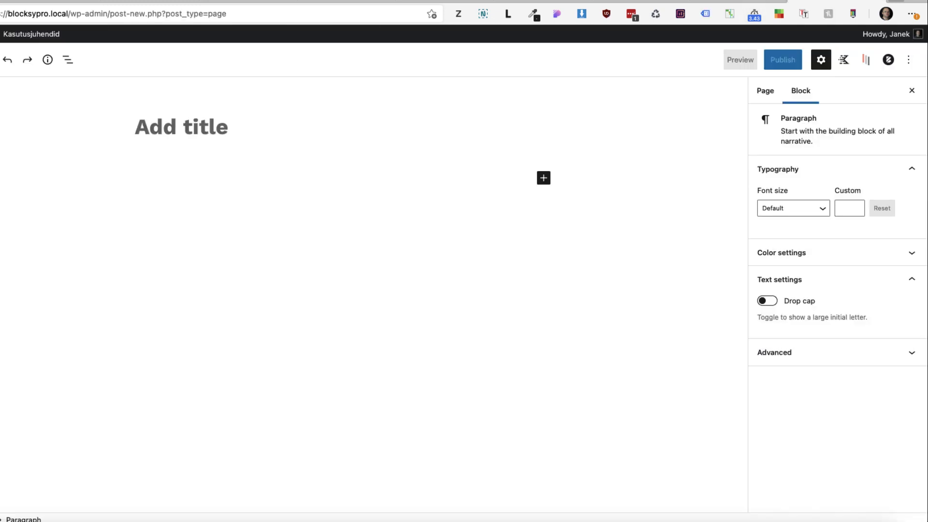
pyautogui.press('super+v')
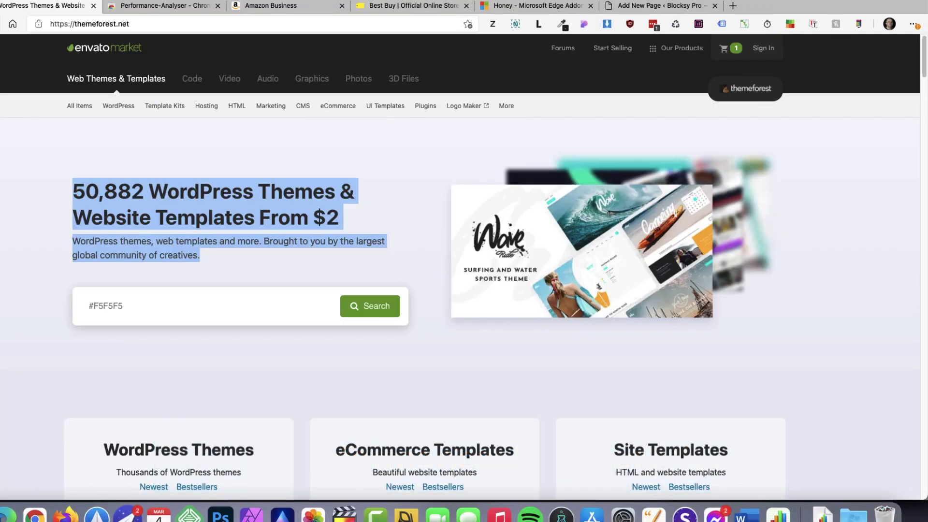
# Reload ThemeForest and highlight 38 requests, 1746 ms total load, 53 ms TTFB and DOM loading time.
pyautogui.press('super+r')
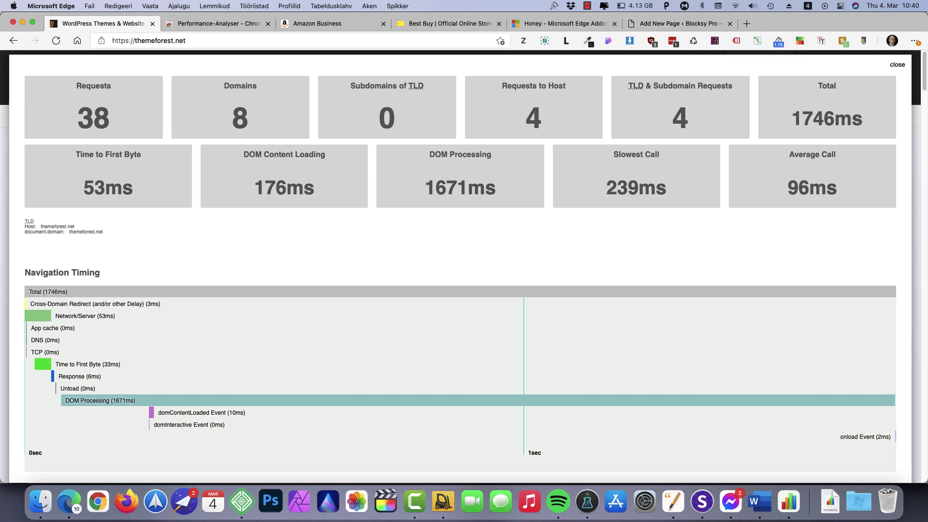
pyautogui.moveTo(792, 118); pyautogui.dragTo(835, 119)
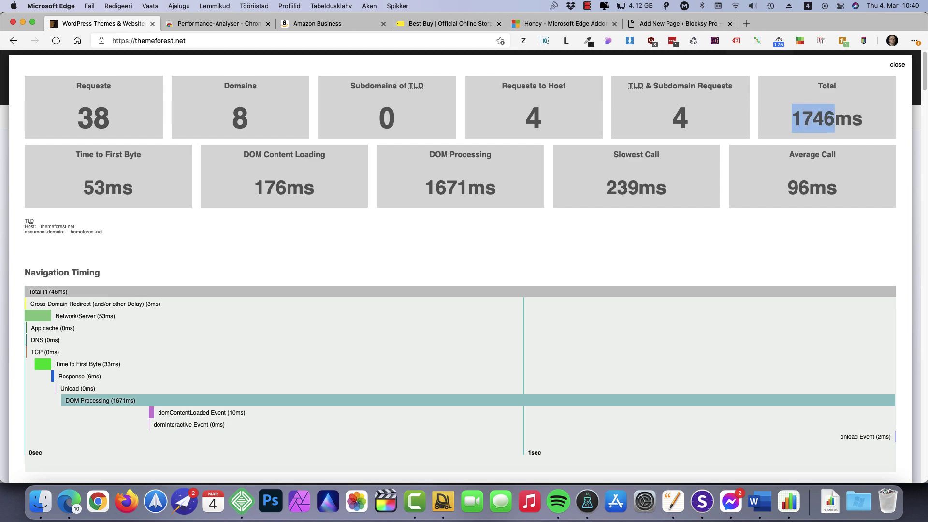
pyautogui.doubleClick(93, 118)
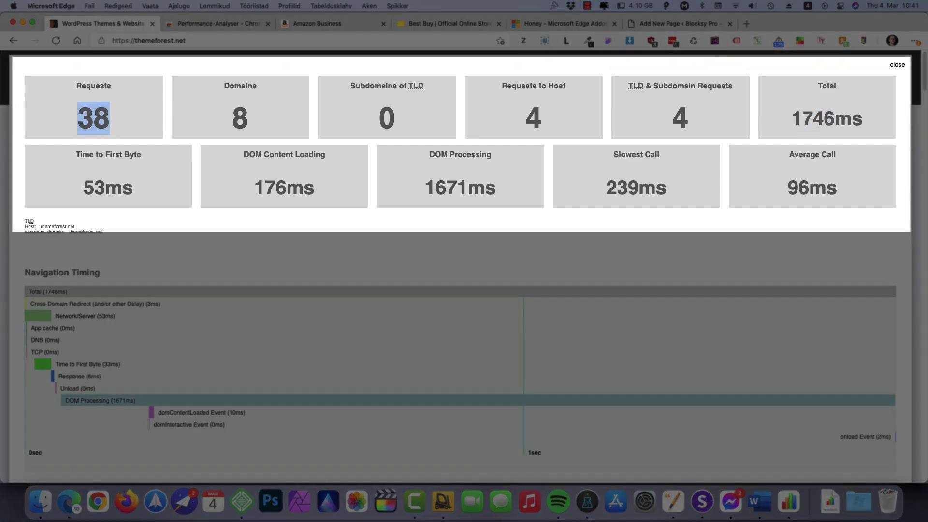
pyautogui.doubleClick(108, 187)
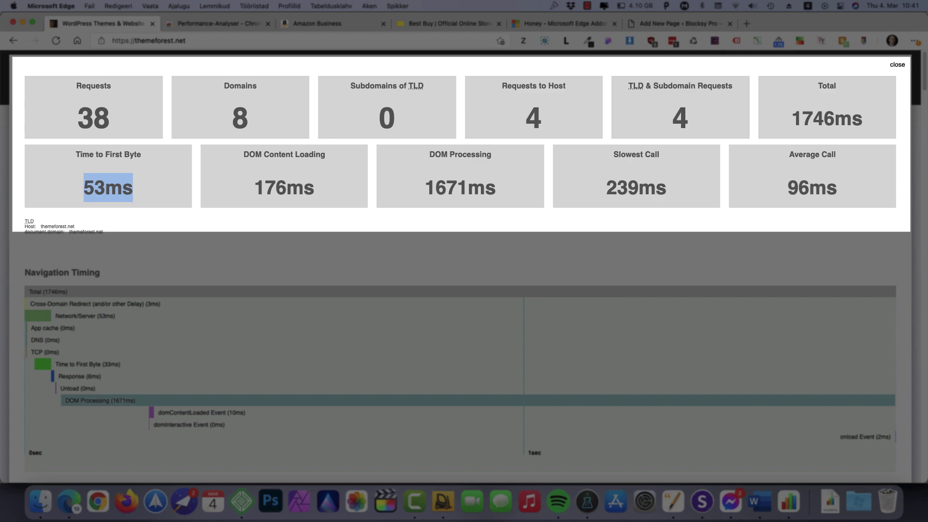
pyautogui.moveTo(264, 188); pyautogui.dragTo(314, 187)
# Scroll through the rest of the Performance Analyser report and back up to the summary tiles.
pyautogui.scroll(-3, 464, 266)
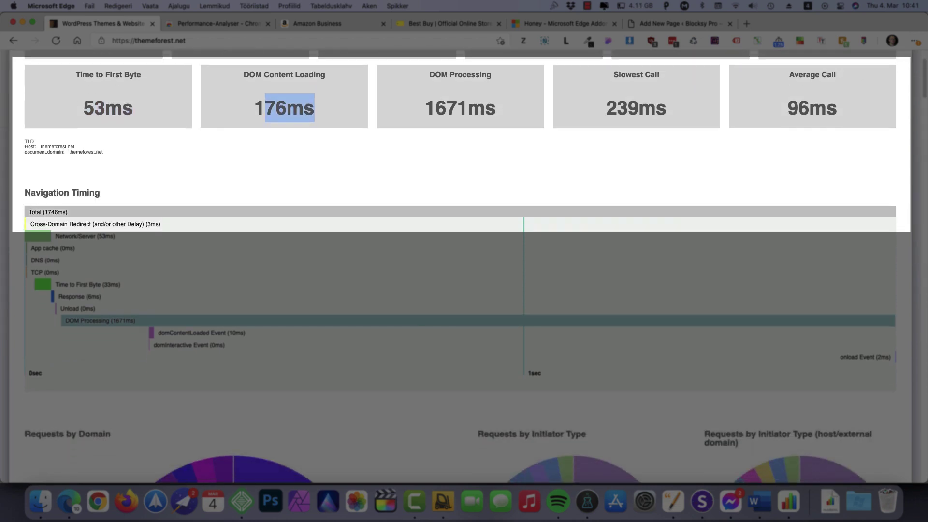
pyautogui.scroll(-10, 536, 190)
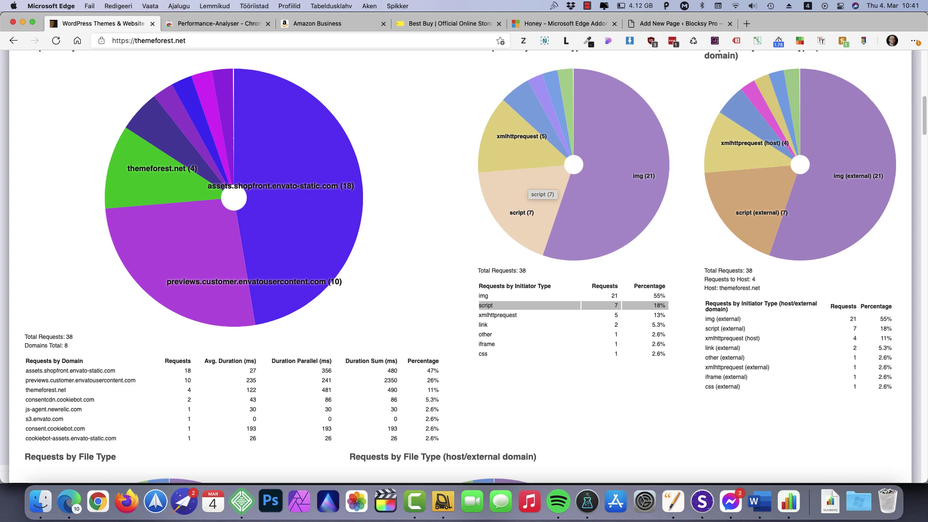
pyautogui.scroll(-4, 537, 190)
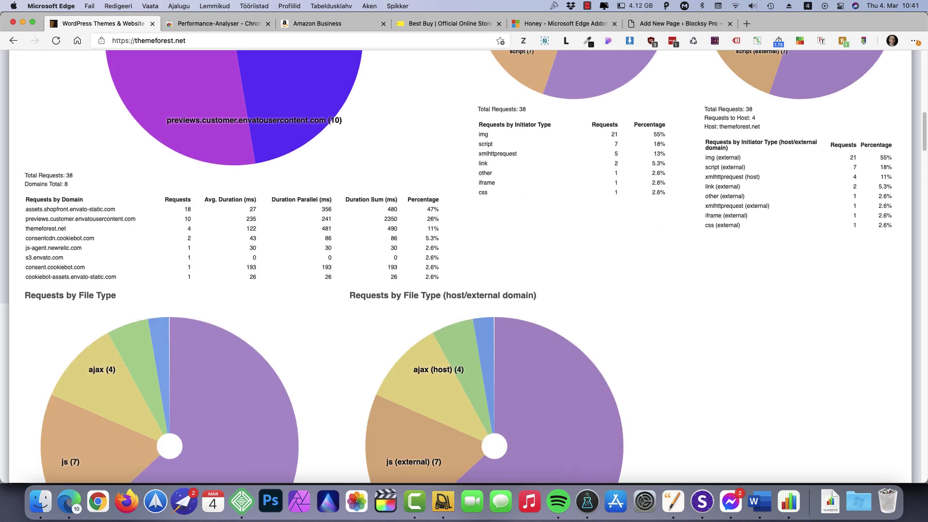
pyautogui.scroll(-20, 464, 266)
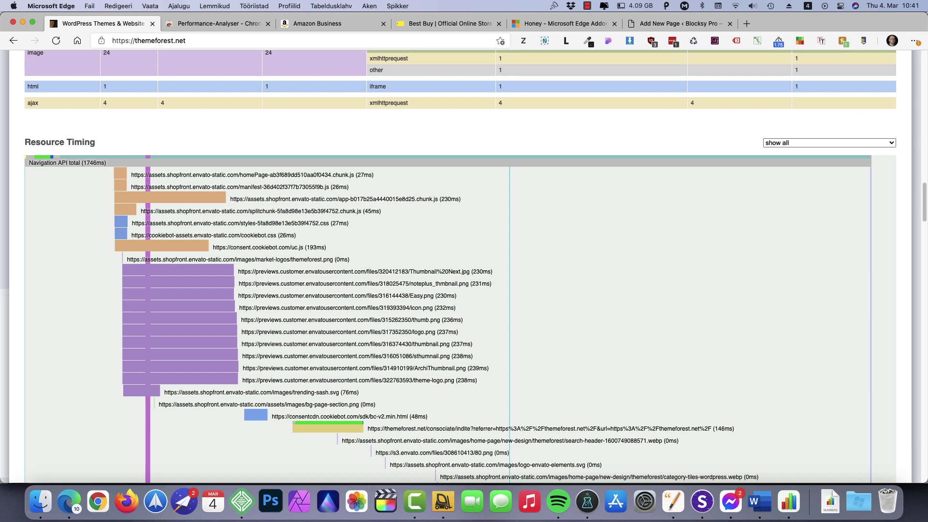
pyautogui.scroll(-6, 464, 266)
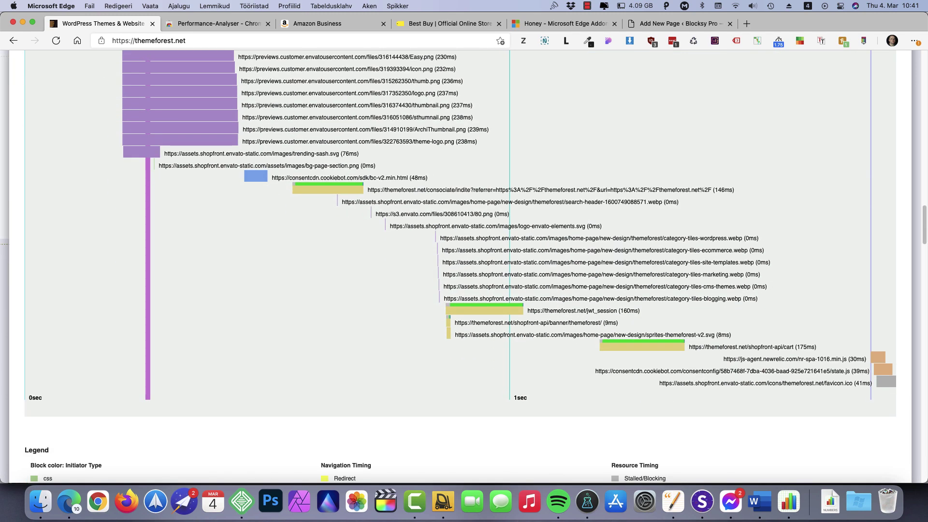
pyautogui.scroll(5, 464, 266)
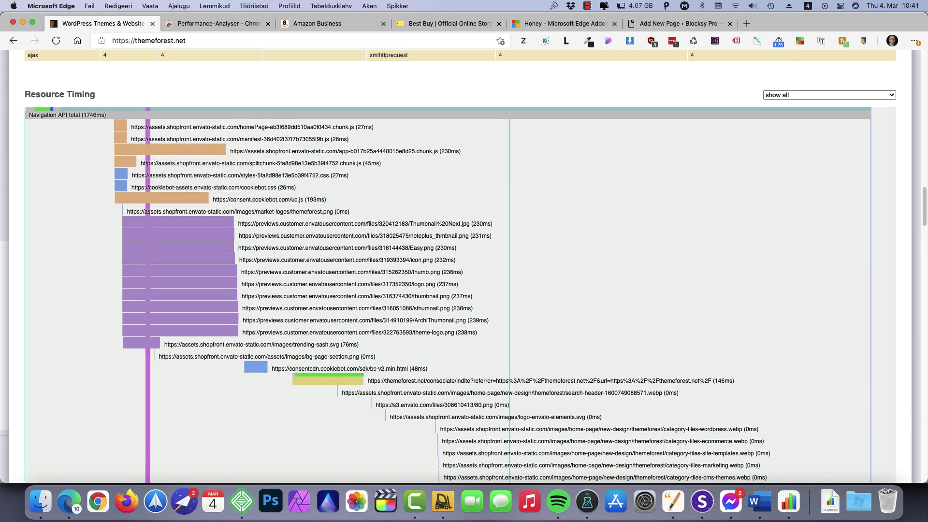
pyautogui.scroll(-6, 464, 266)
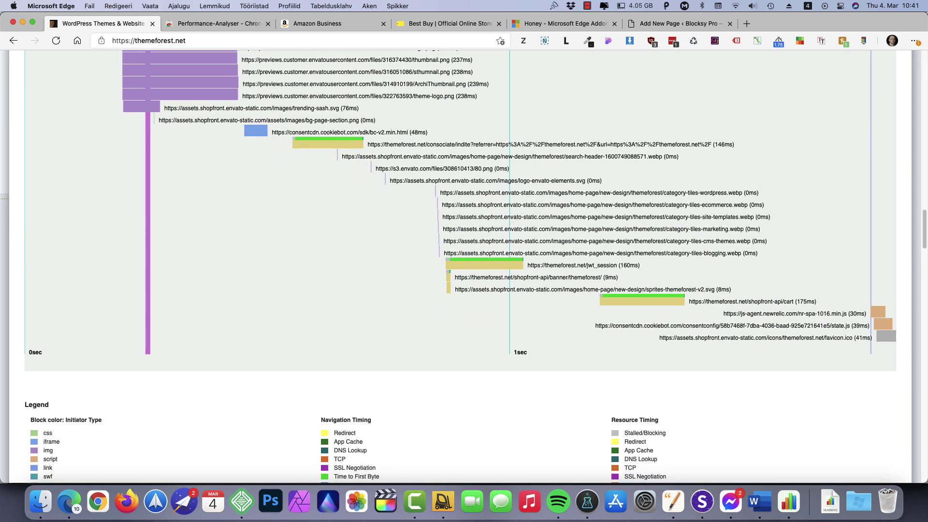
pyautogui.scroll(-7, 464, 266)
pyautogui.scroll(11, 464, 266)
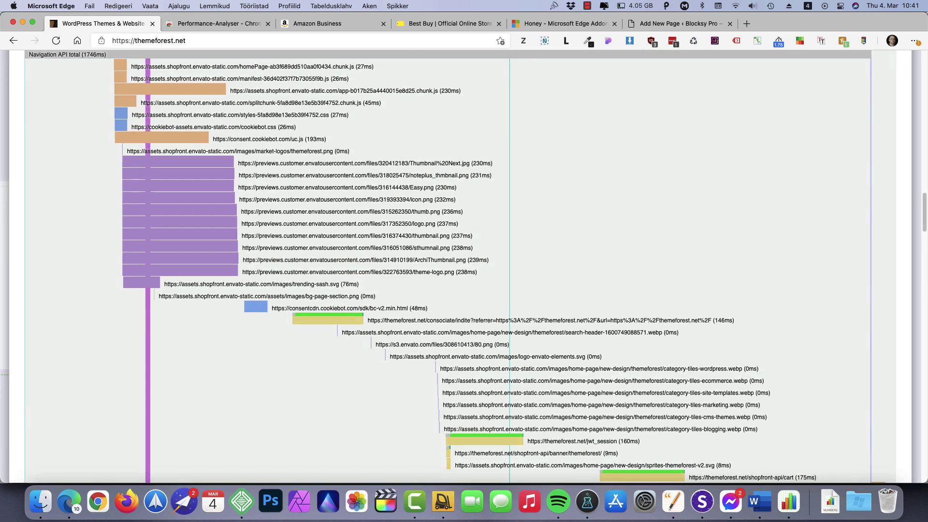
pyautogui.scroll(20, 464, 266)
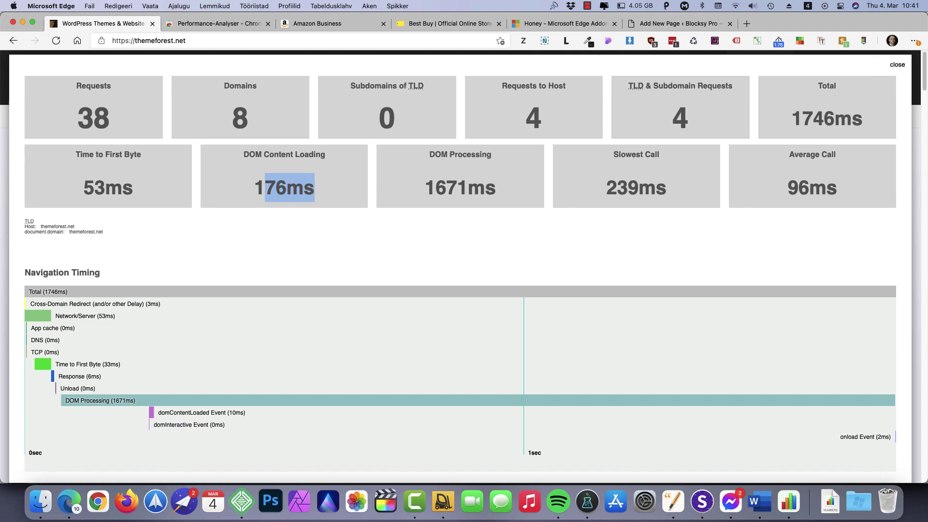
# Close the report, reload themeforest.net and check its load timings: DOM 2114 ms, sub-resources 1922 ms.
pyautogui.click(896, 64)
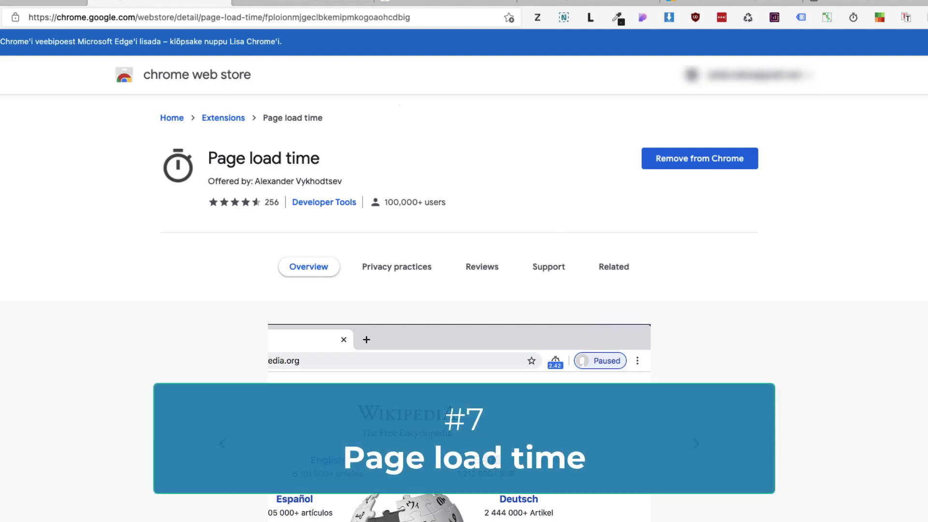
pyautogui.hotkey('ctrl', '1')
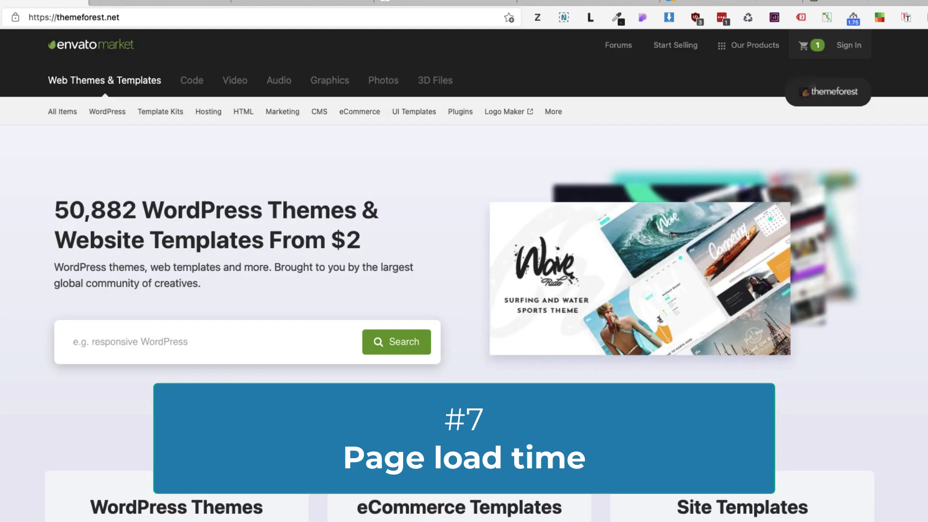
pyautogui.hotkey('ctrl', 'r')
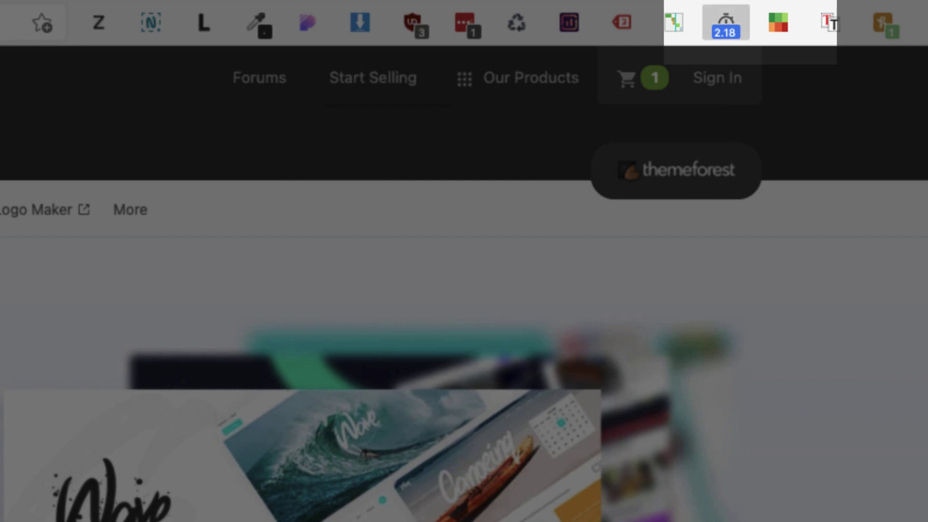
pyautogui.click(726, 22)
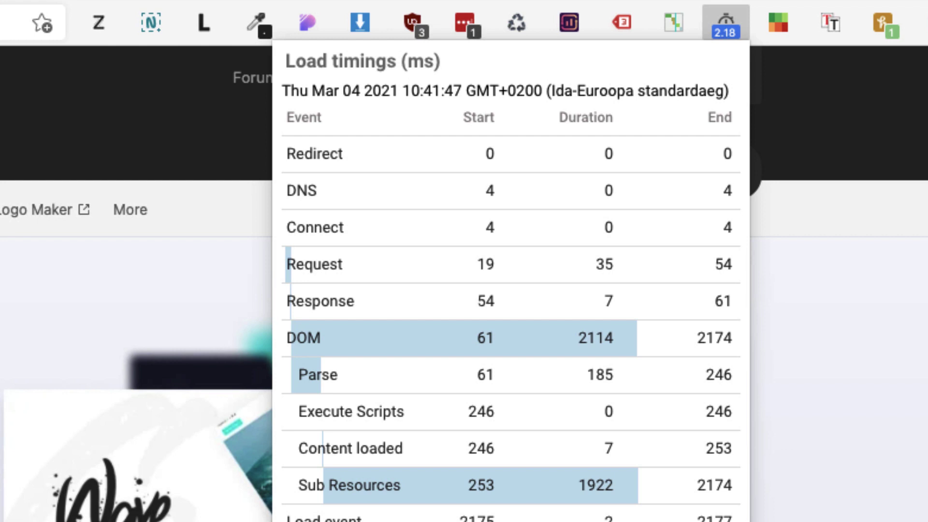
pyautogui.click(725, 22)
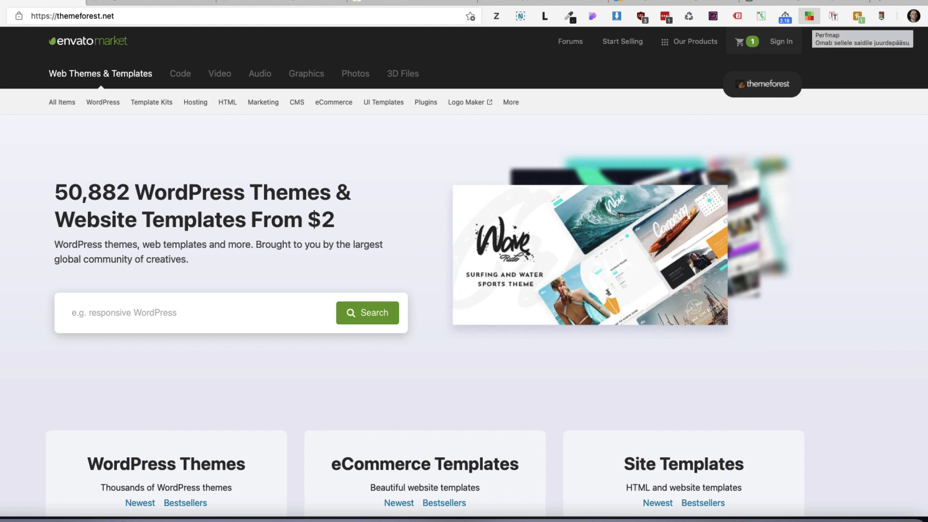
# Show Perfmap's store page, then scroll through its heatmap on themeforest's WordPress category page (2032 ms).
pyautogui.click(809, 16)
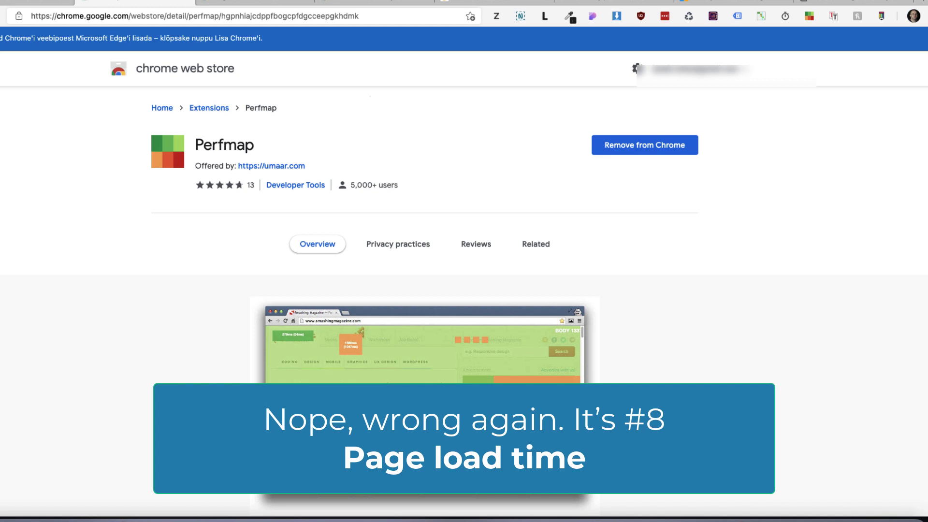
pyautogui.hotkey('ctrl', 'w')
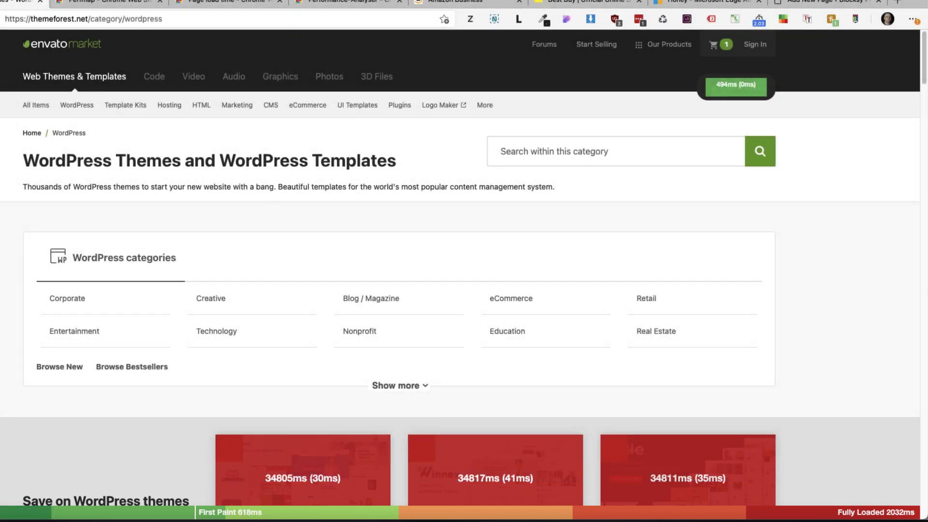
pyautogui.scroll(-3, 464, 266)
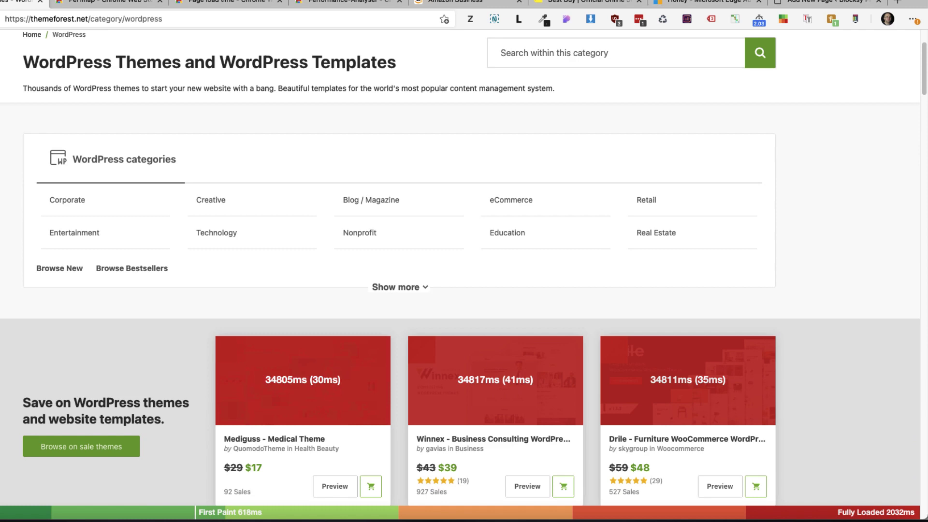
pyautogui.scroll(-5, 464, 266)
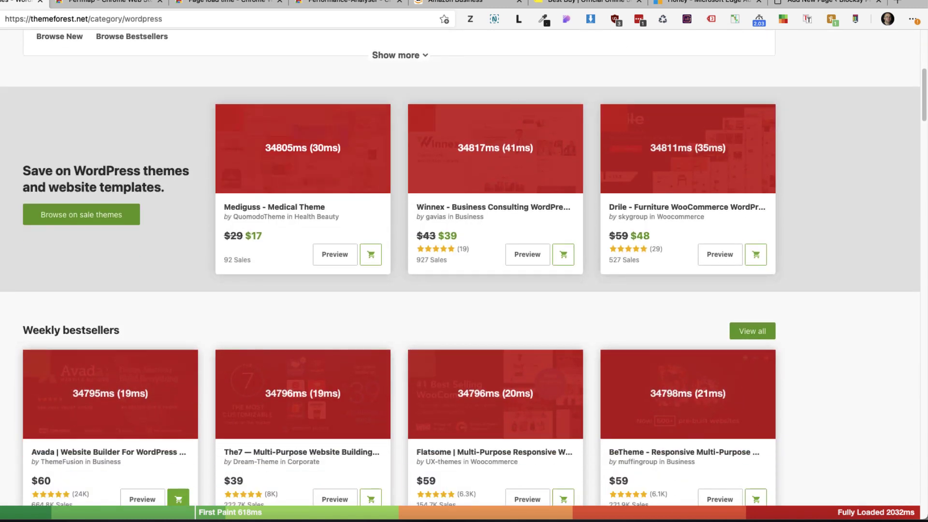
pyautogui.scroll(-7, 464, 266)
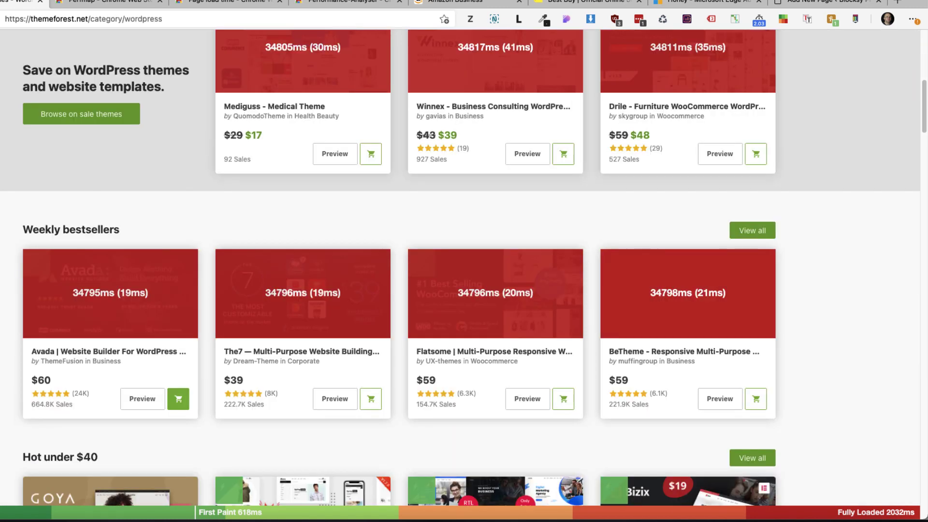
pyautogui.scroll(9, 464, 266)
pyautogui.scroll(4, 464, 266)
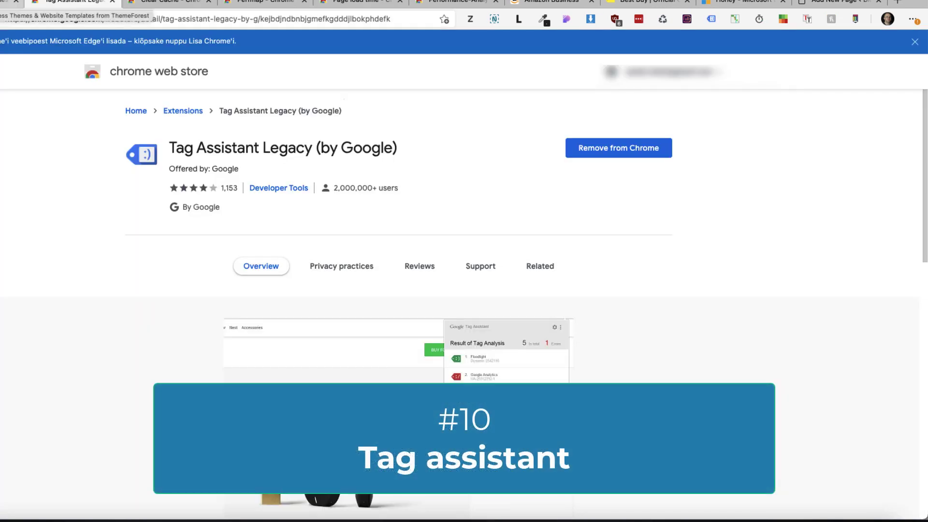
# Enable Tag Assistant recording on the themeforest.net tab and reload the page with Cmd+R.
pyautogui.click(10, 1)
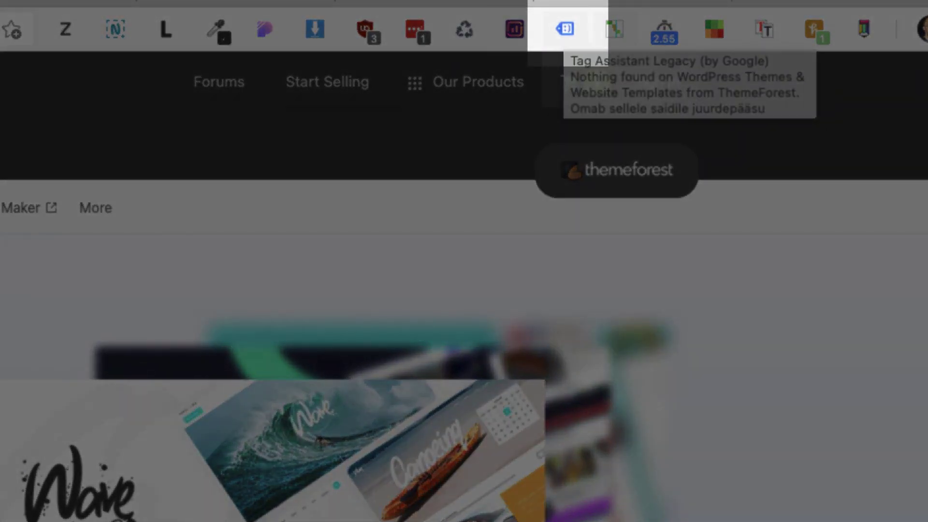
pyautogui.click(564, 28)
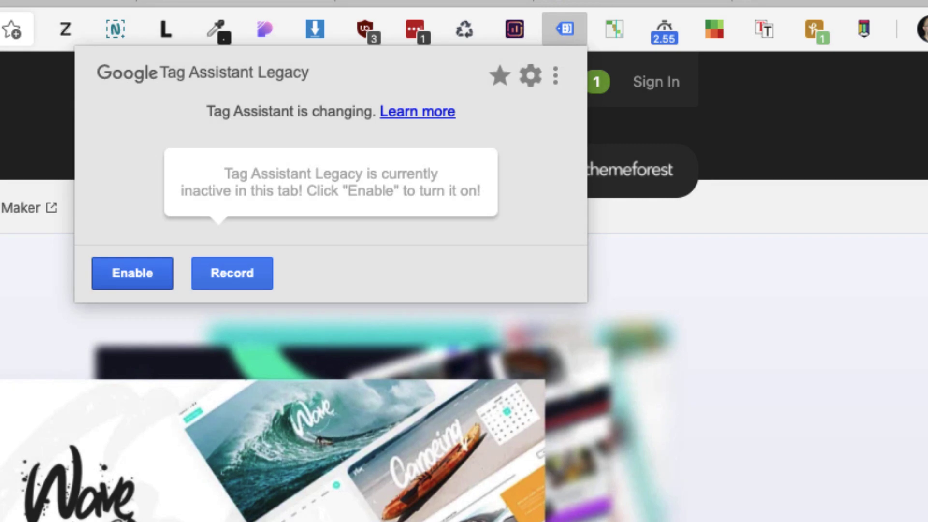
pyautogui.click(132, 273)
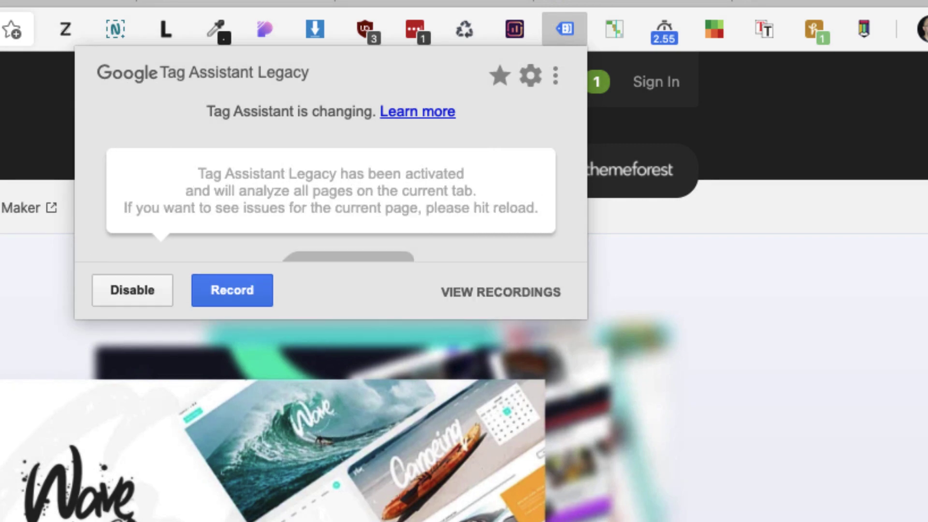
pyautogui.click(232, 290)
pyautogui.press('super+r')
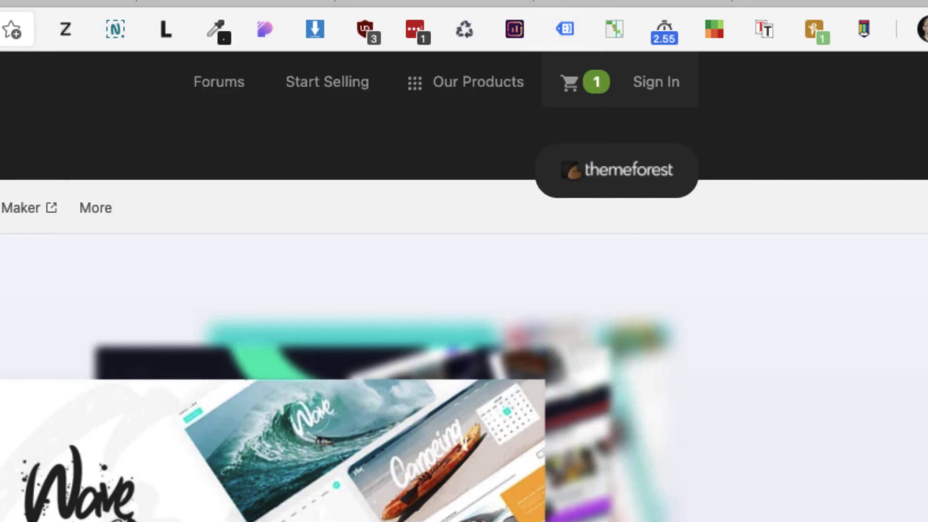
# Inspect the detected Google Tag Manager tag's metadata, code snippet and loading URLs.
pyautogui.click(565, 29)
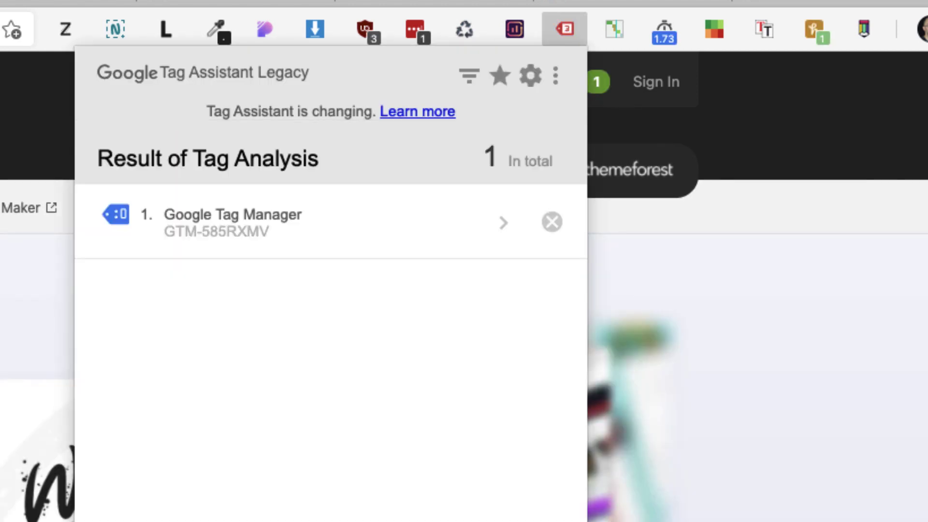
pyautogui.click(503, 223)
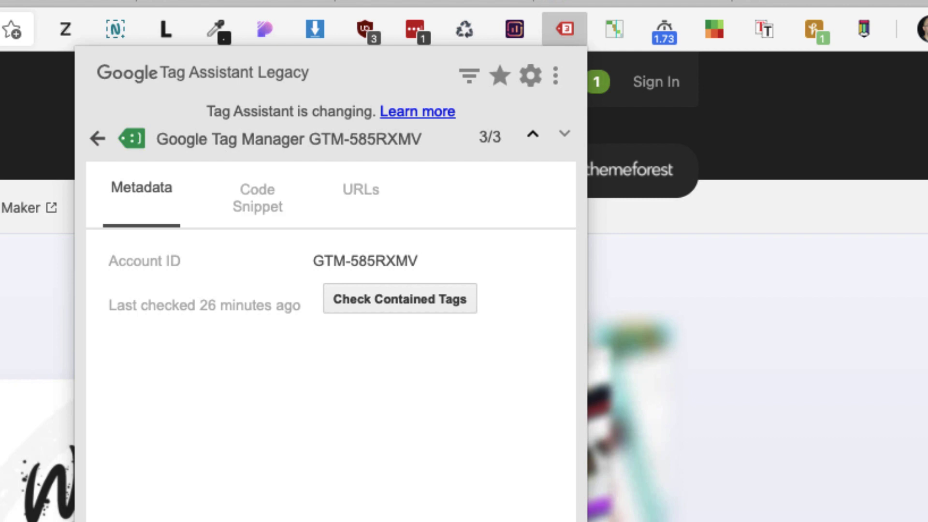
pyautogui.click(257, 197)
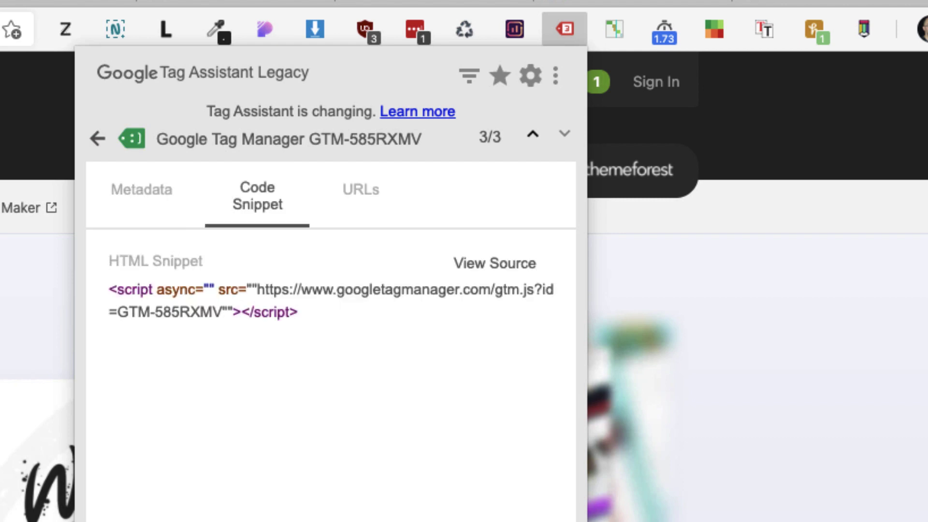
pyautogui.click(361, 189)
pyautogui.click(141, 189)
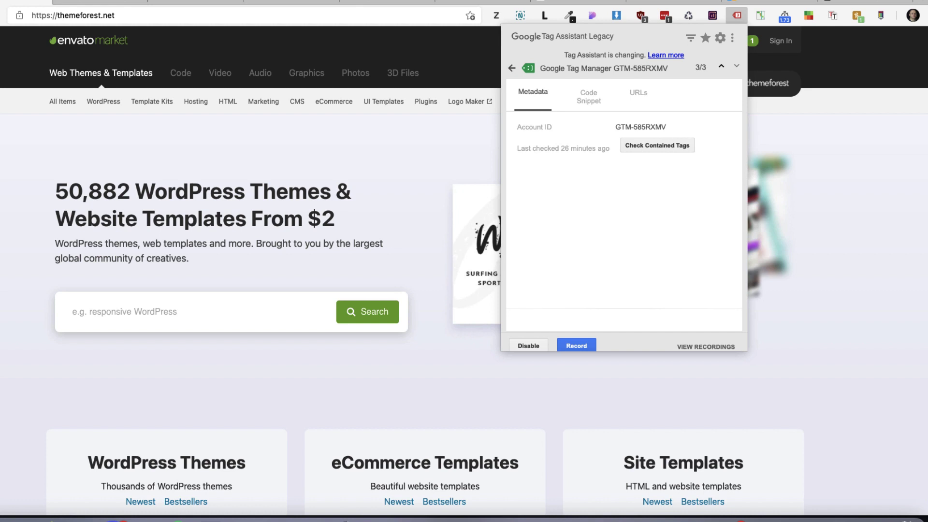
# Close Tag Assistant, switch to the WordPress editor and delete the existing body text.
pyautogui.press('Escape')
pyautogui.hotkey('ctrl', 'Tab')
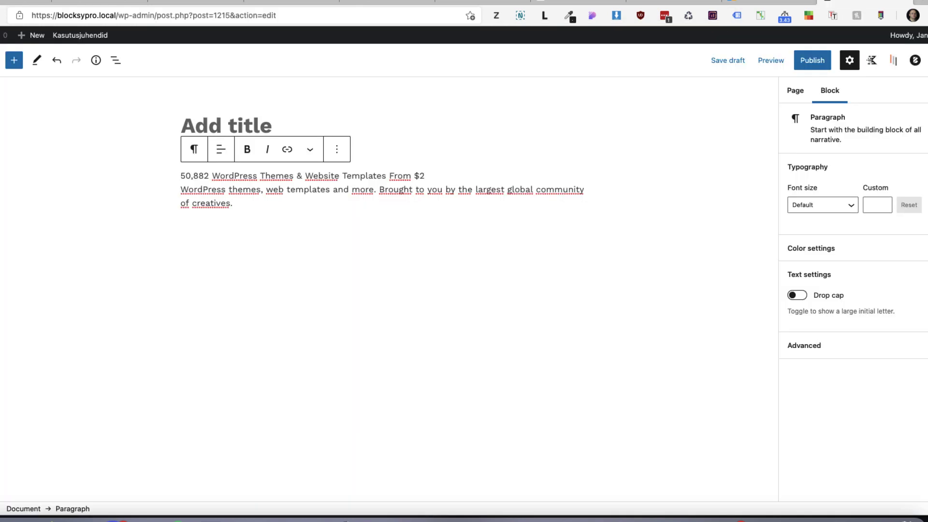
pyautogui.hotkey('ctrl', 'a')
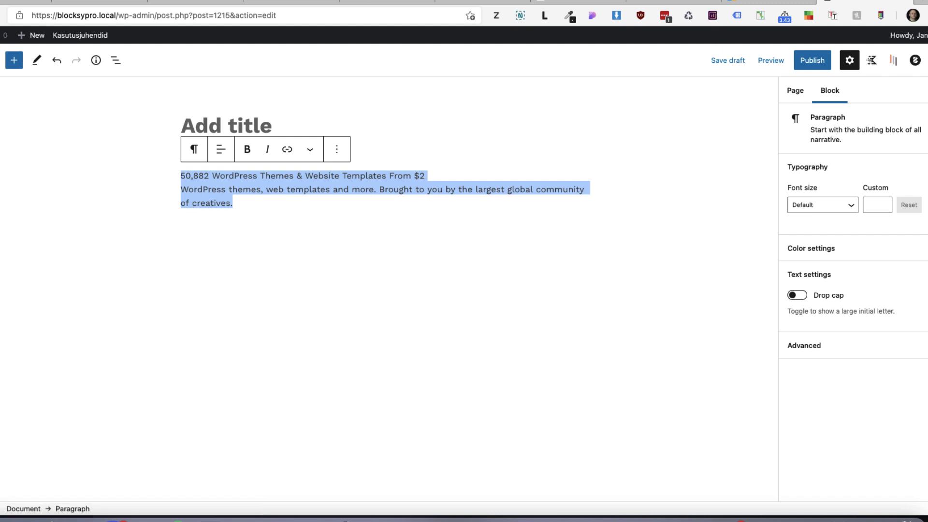
pyautogui.press('BackSpace')
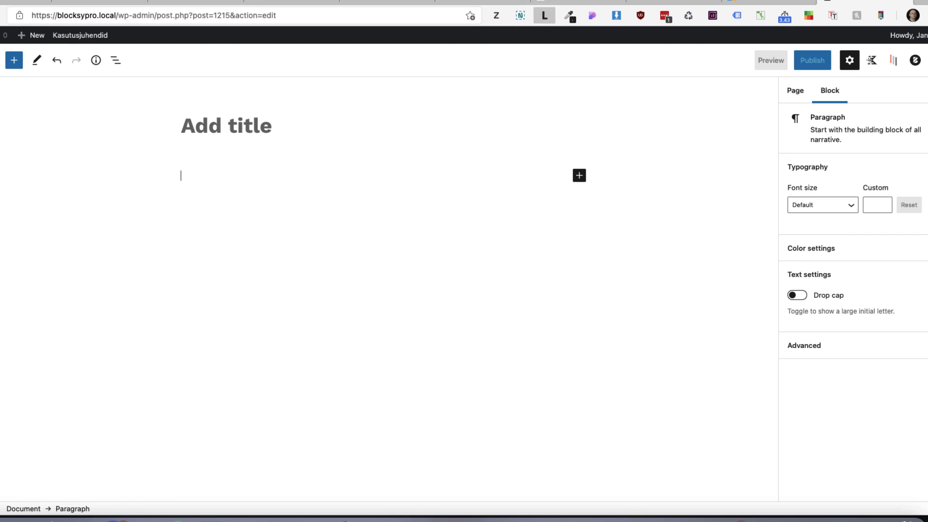
# Try the Lorem Ipsum generator's Words, Bytes (24) and Lists output modes.
pyautogui.click(544, 15)
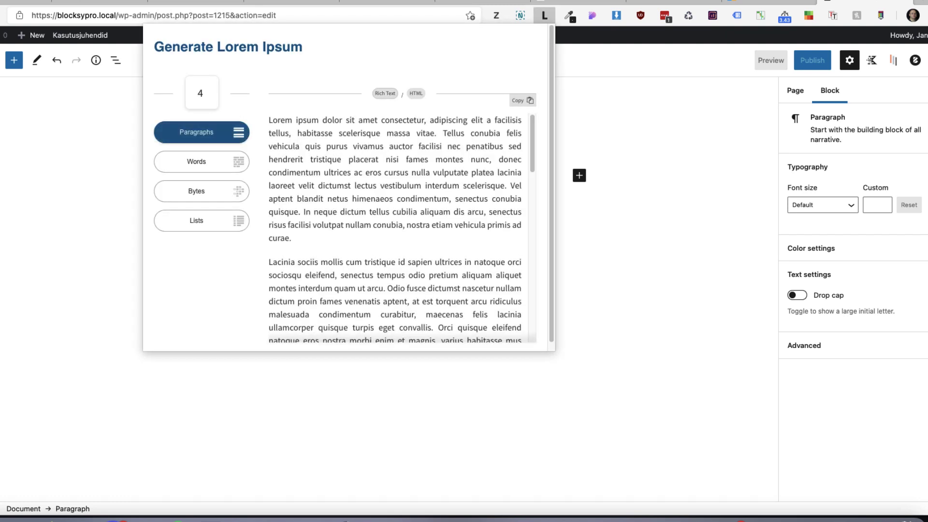
pyautogui.click(196, 161)
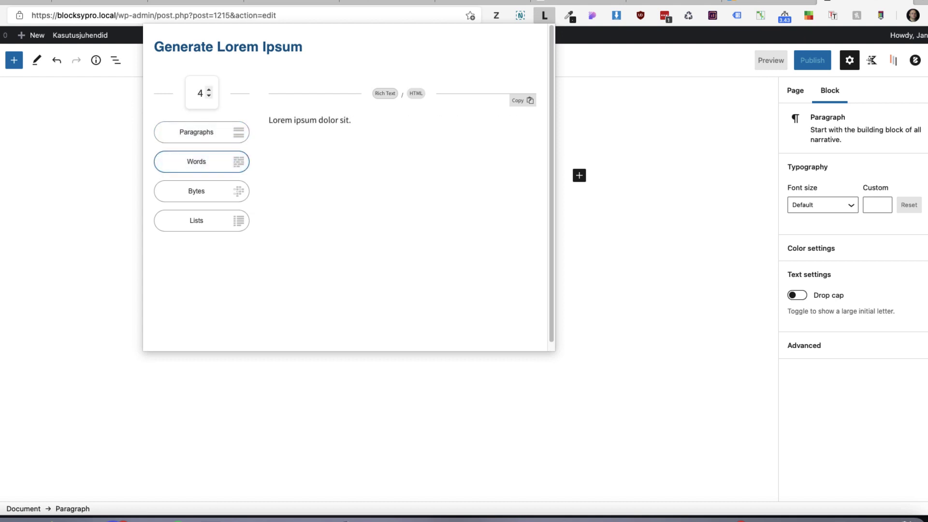
pyautogui.click(198, 93)
pyautogui.write('2')
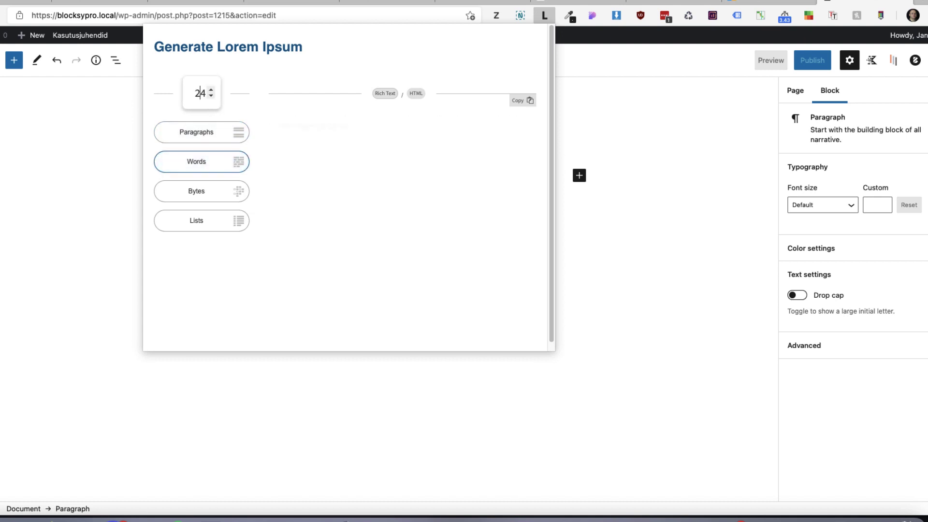
pyautogui.click(196, 191)
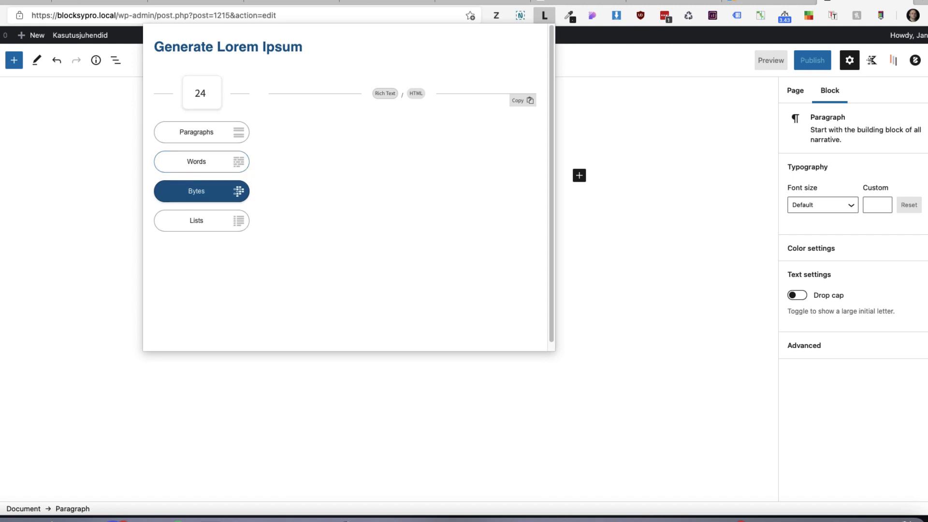
pyautogui.moveTo(194, 92); pyautogui.dragTo(200, 93)
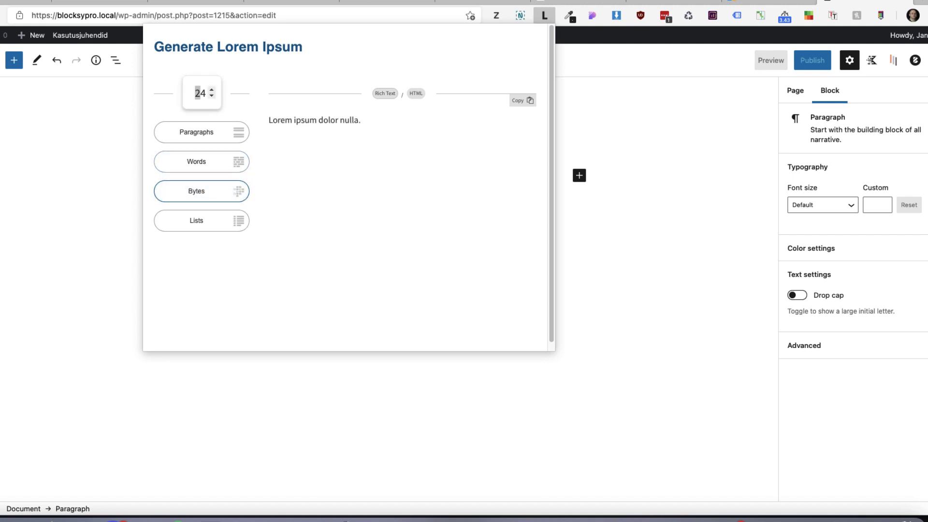
pyautogui.write('24')
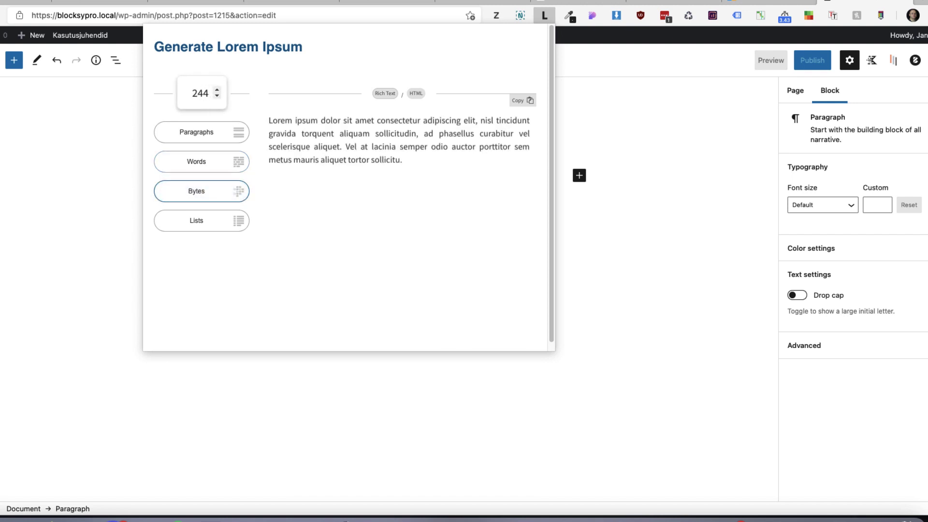
pyautogui.click(196, 220)
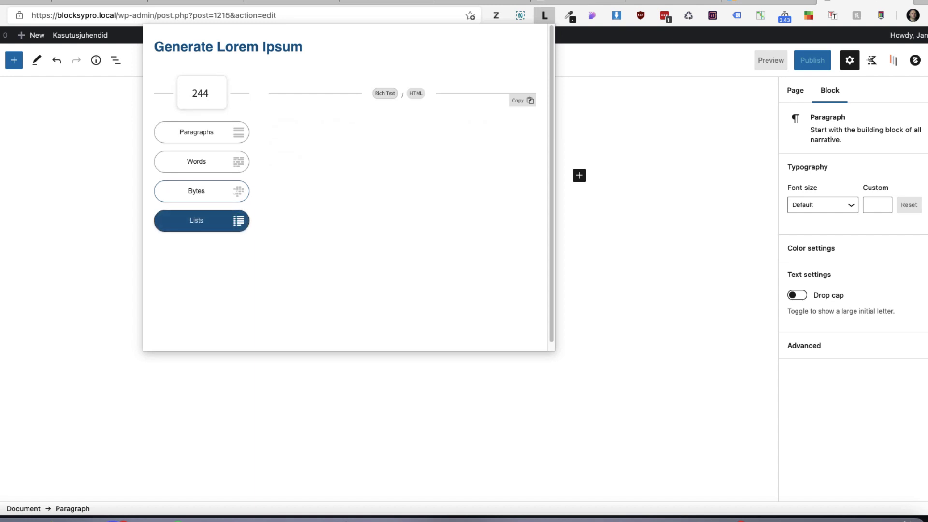
# Generate 4 Lorem Ipsum paragraphs and paste them into the post body.
pyautogui.click(196, 132)
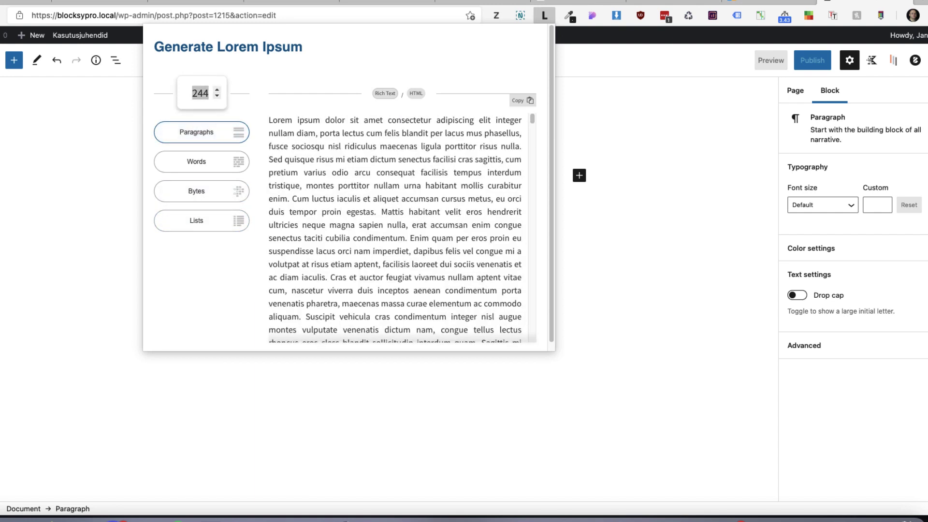
pyautogui.write('4')
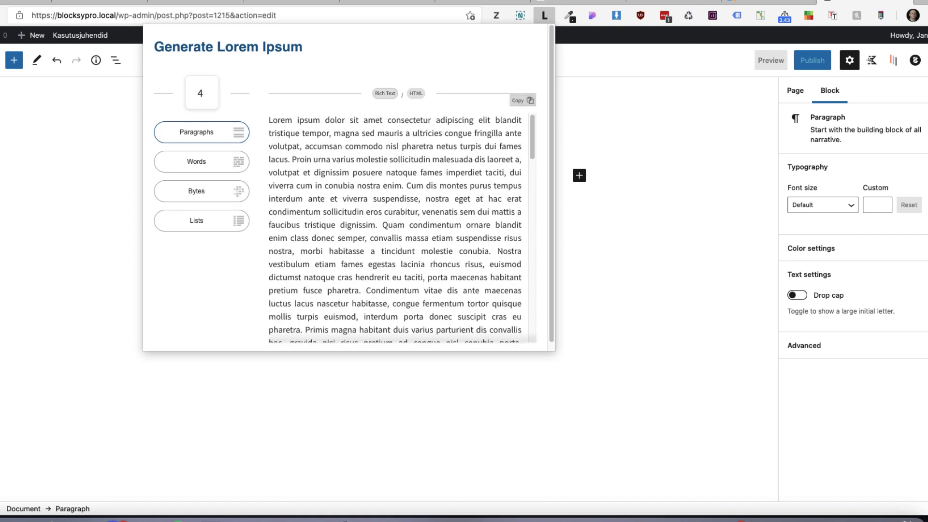
pyautogui.press('Escape')
pyautogui.press('super+v')
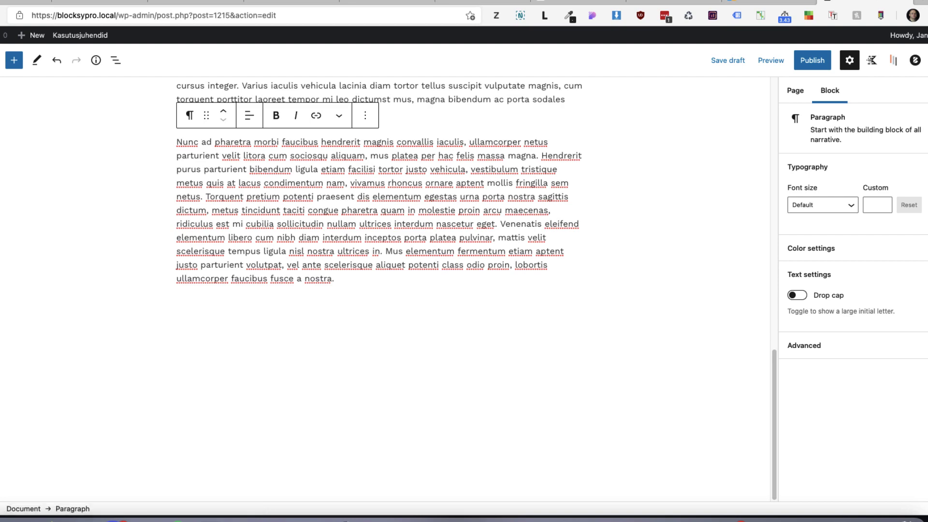
pyautogui.scroll(10, 379, 287)
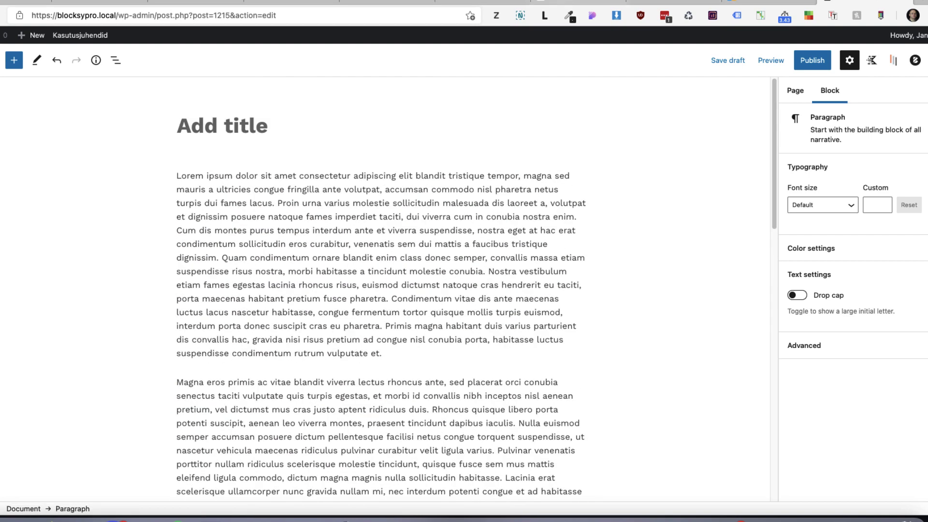
# Open the Lorem Ipsum Generator's Web Store listing and highlight the extension's name.
pyautogui.rightClick(545, 15)
pyautogui.click(596, 35)
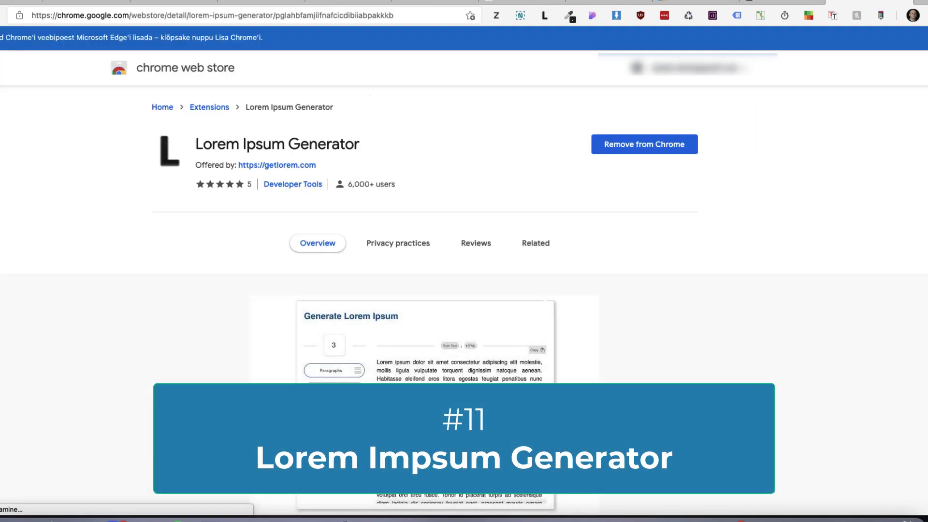
pyautogui.moveTo(360, 144); pyautogui.dragTo(226, 144)
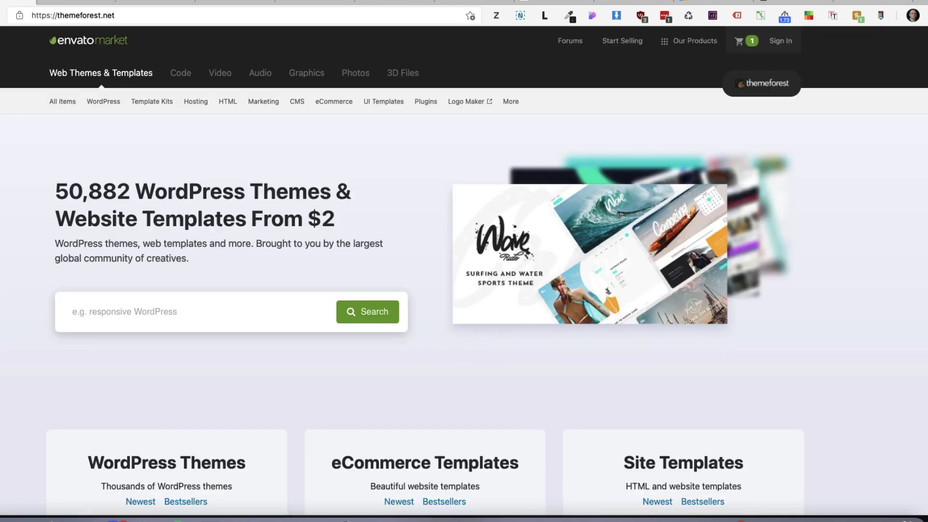
# Try Nimbus's visible-part capture, then a fragment capture of the category bar, cancelling it.
pyautogui.click(520, 15)
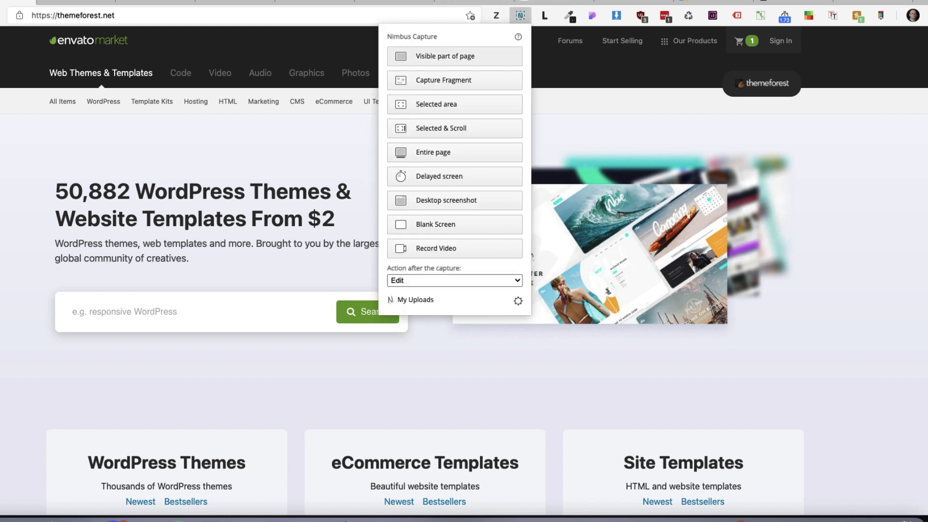
pyautogui.click(446, 56)
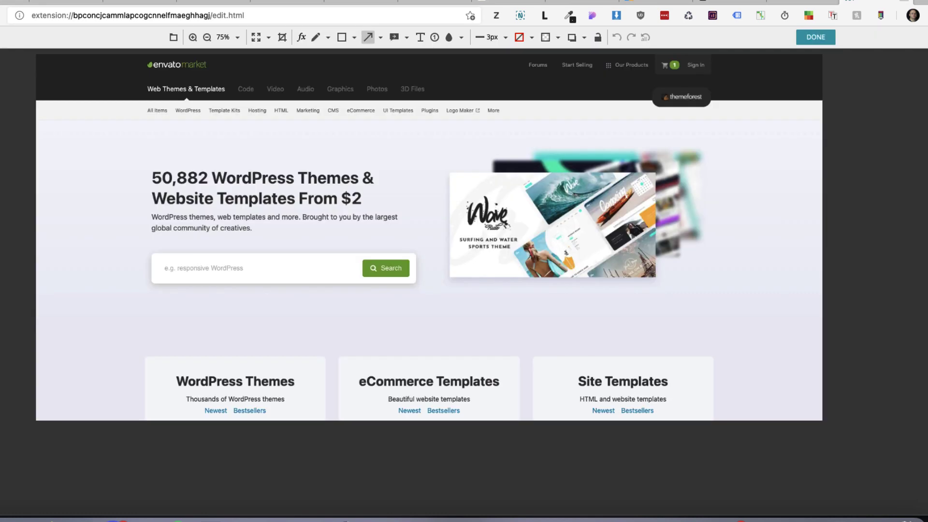
pyautogui.hotkey('ctrl', 'w')
pyautogui.click(520, 16)
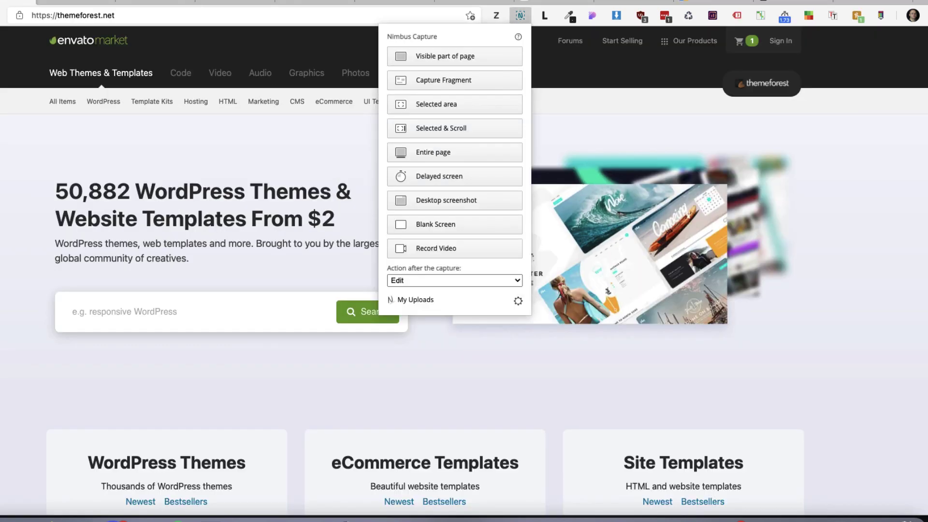
pyautogui.press('Escape')
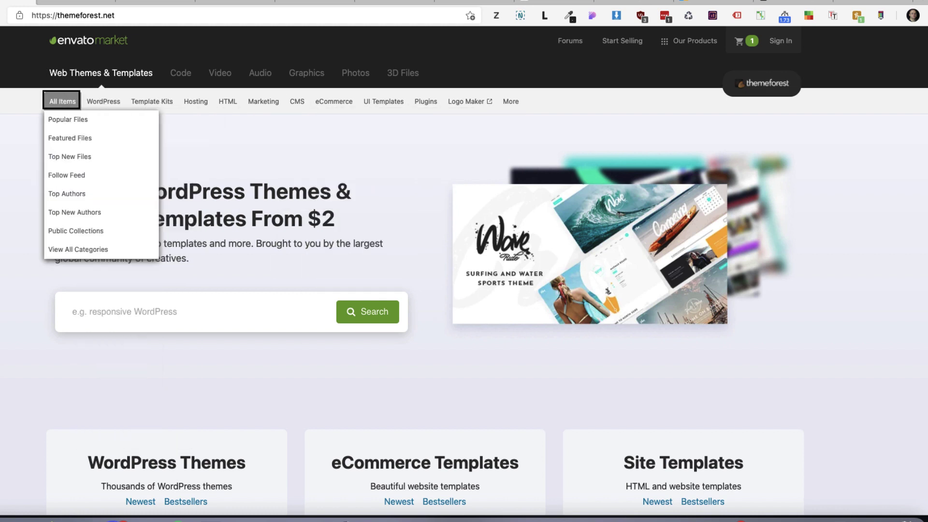
pyautogui.click(62, 101)
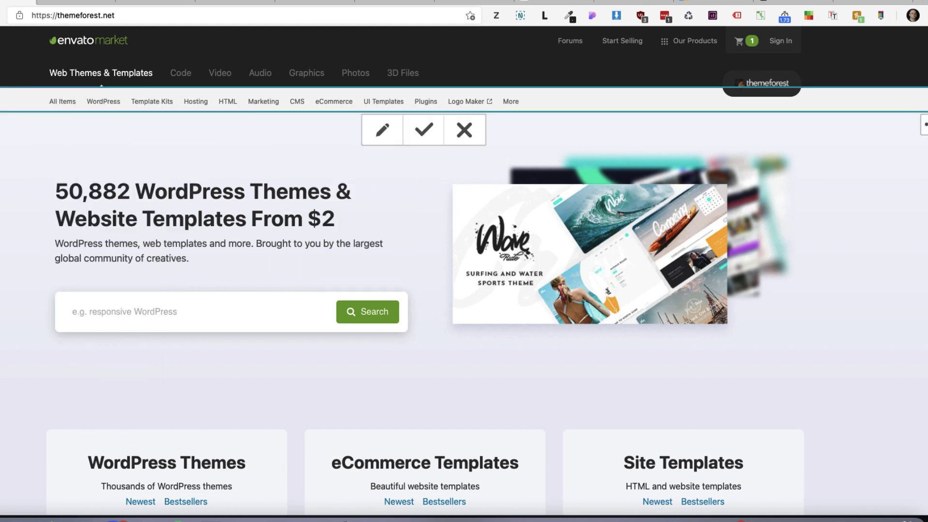
pyautogui.click(464, 130)
# Try selected-area and scrolling-area captures on the page, cancel both, then capture the entire page.
pyautogui.click(520, 15)
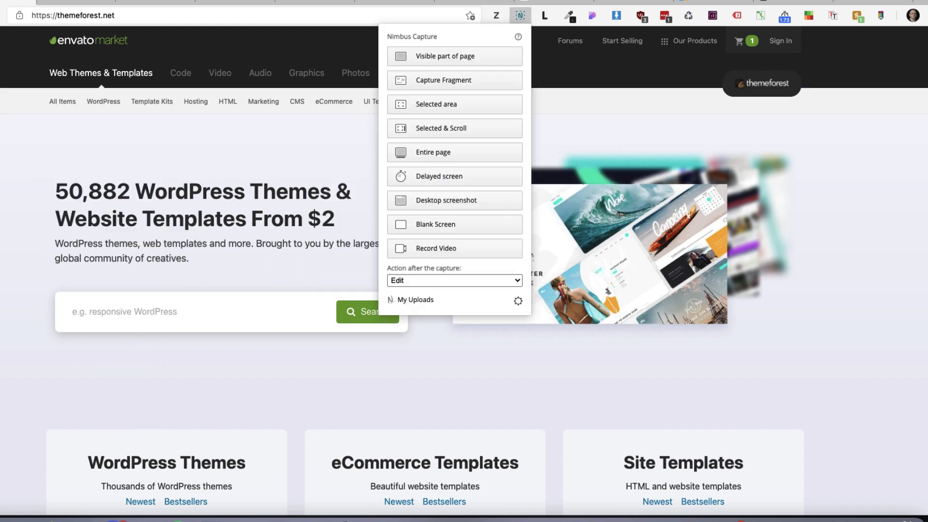
pyautogui.click(455, 104)
pyautogui.moveTo(1, 122)
pyautogui.mouseDown()
pyautogui.moveTo(864, 267)
pyautogui.moveTo(855, 416)
pyautogui.moveTo(818, 418)
pyautogui.mouseUp()
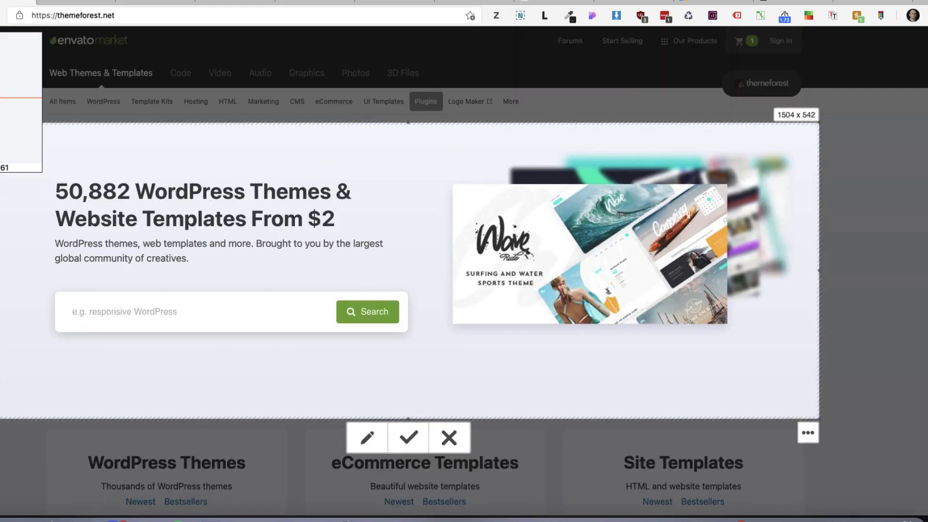
pyautogui.press('Escape')
pyautogui.click(520, 15)
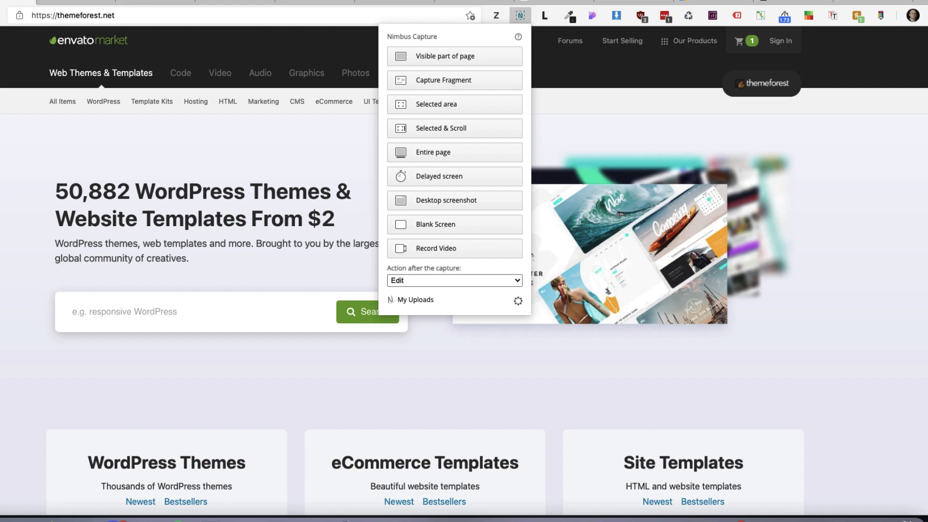
pyautogui.click(437, 128)
pyautogui.moveTo(34, 126)
pyautogui.mouseDown()
pyautogui.moveTo(664, 224)
pyautogui.moveTo(721, 155)
pyautogui.moveTo(812, 252)
pyautogui.moveTo(819, 284)
pyautogui.mouseUp()
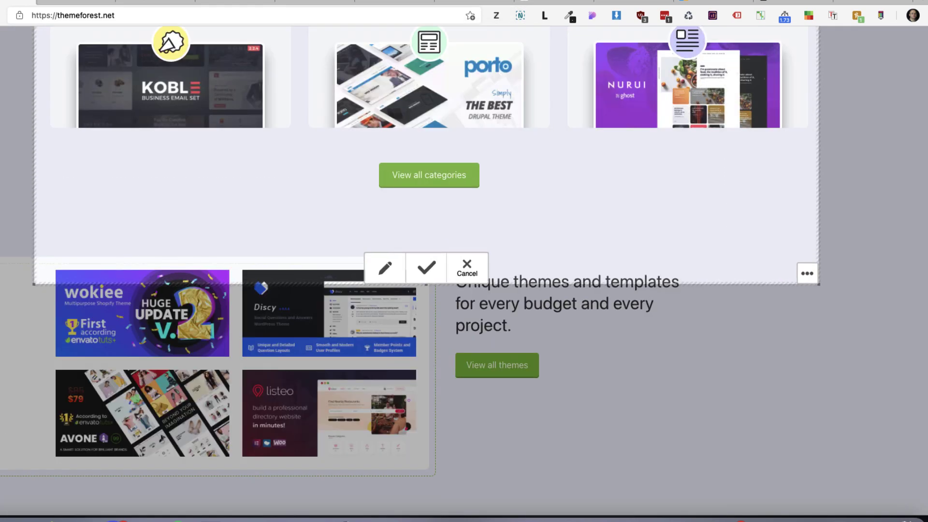
pyautogui.press('Escape')
pyautogui.click(520, 15)
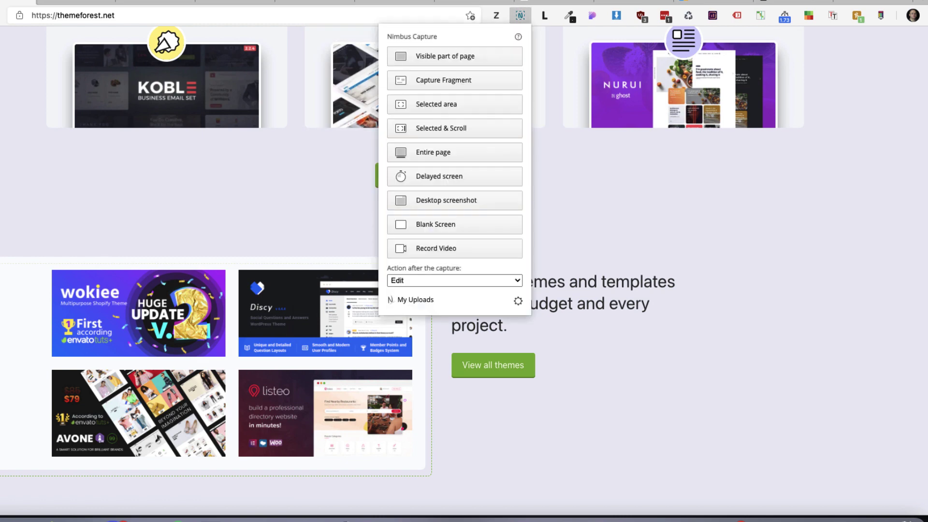
pyautogui.click(433, 152)
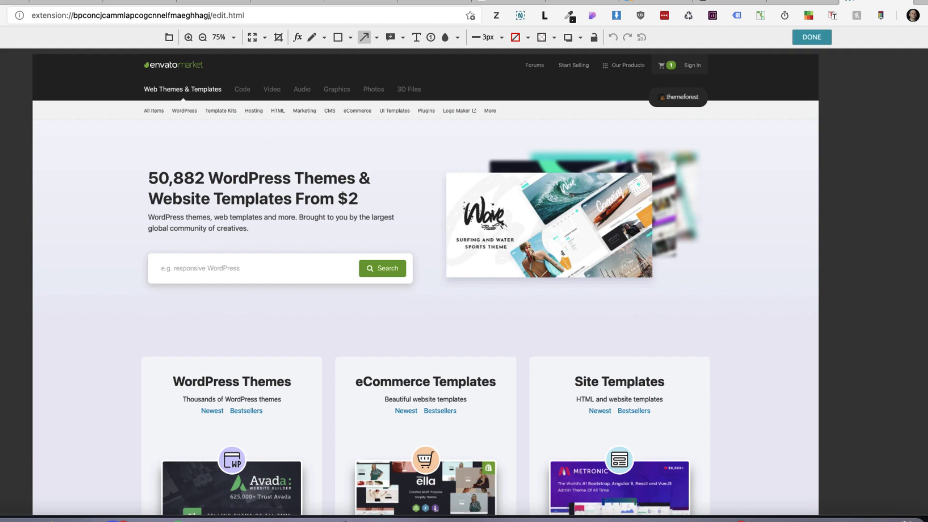
# Scroll through the full-page ThemeForest screenshot in the Nimbus editor.
pyautogui.scroll(-20, 425, 282)
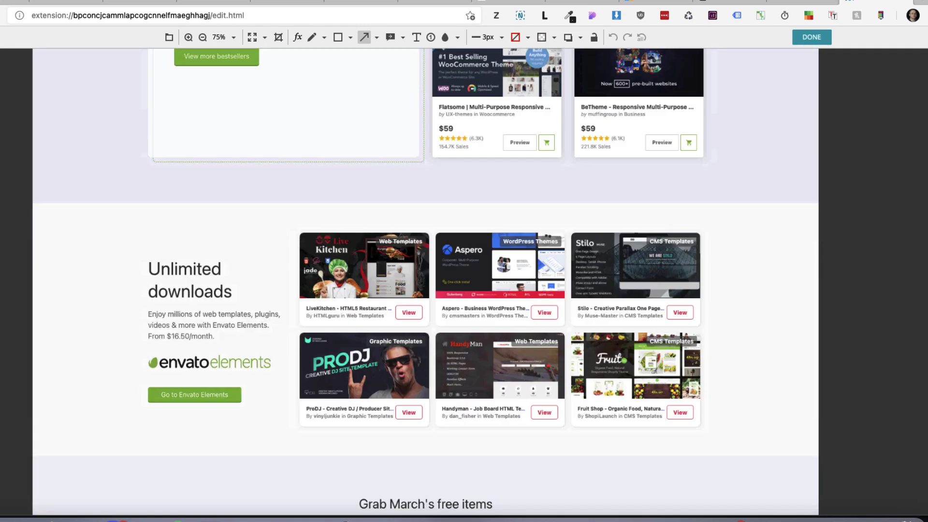
pyautogui.scroll(20, 426, 281)
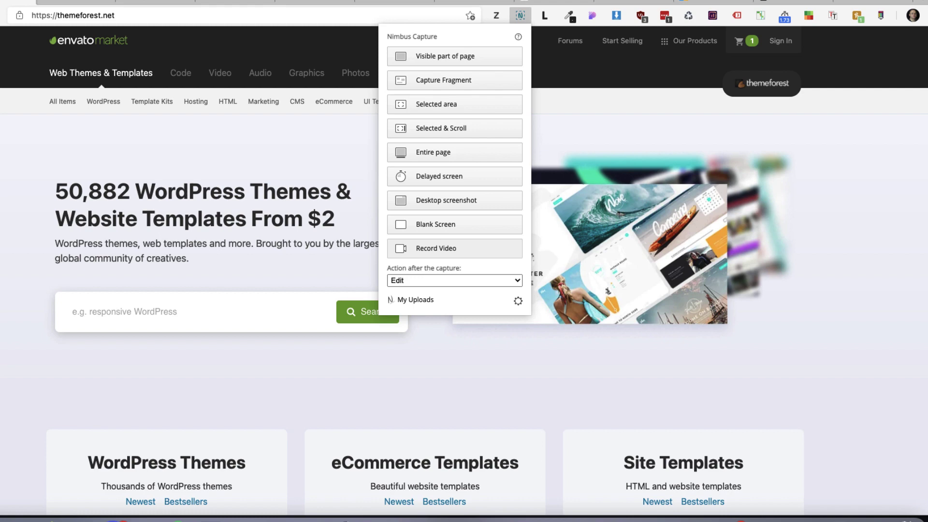
# Capture the ThemeForest hero section as a selected area and open it for editing.
pyautogui.click(436, 104)
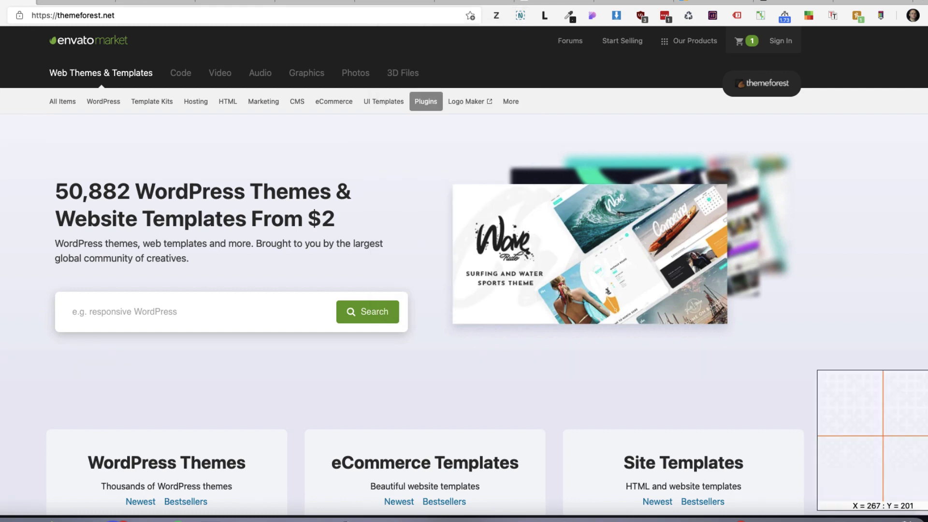
pyautogui.moveTo(26, 128); pyautogui.dragTo(802, 404)
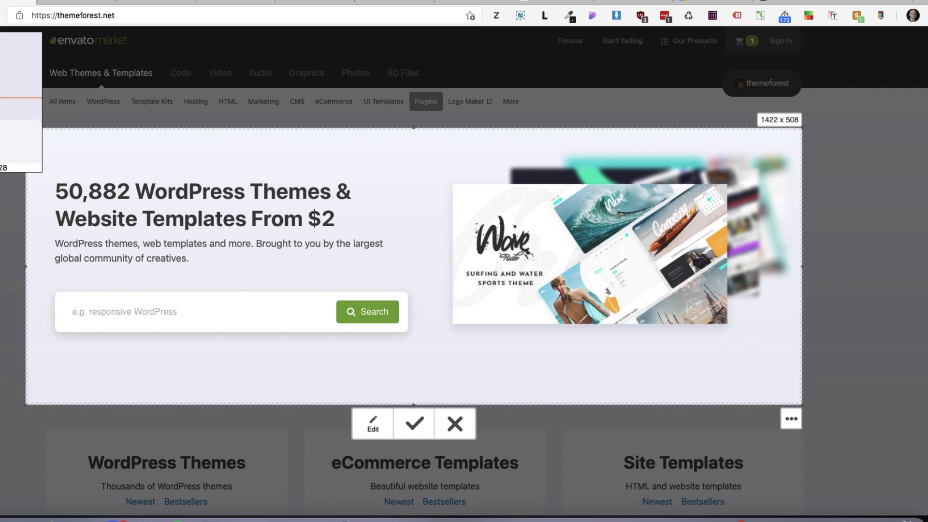
pyautogui.click(373, 423)
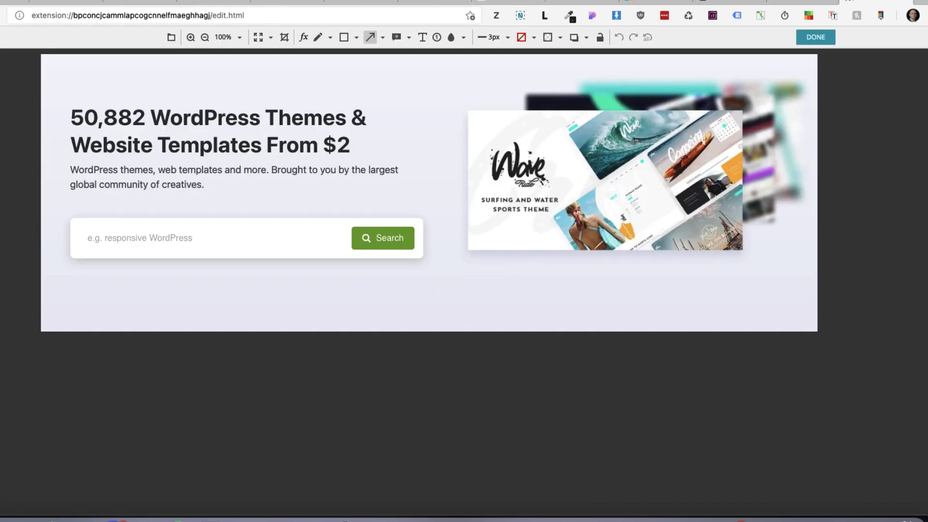
# Draw arrows at the Themes heading and search box, blur the subtitle, and finish editing.
pyautogui.moveTo(393, 66); pyautogui.dragTo(317, 107)
pyautogui.moveTo(387, 311); pyautogui.dragTo(321, 266)
pyautogui.click(451, 37)
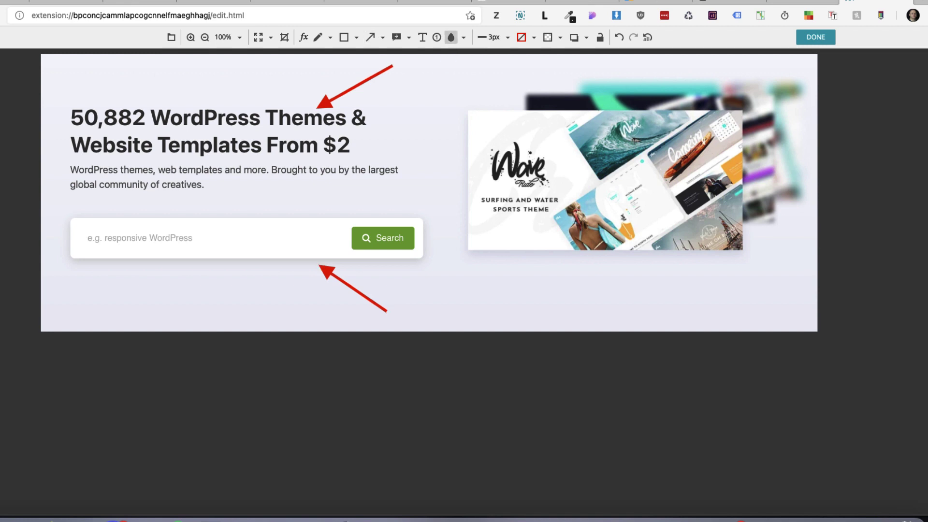
pyautogui.moveTo(70, 166); pyautogui.dragTo(405, 193)
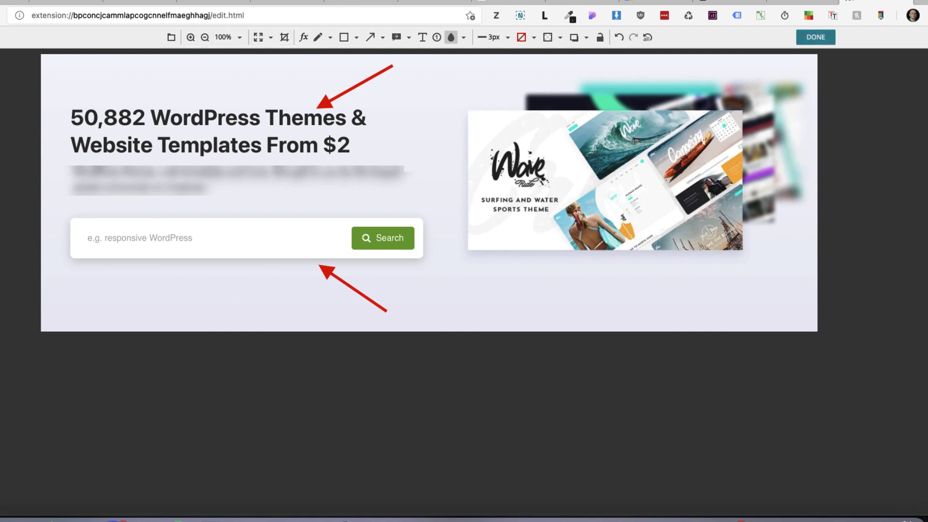
pyautogui.click(815, 37)
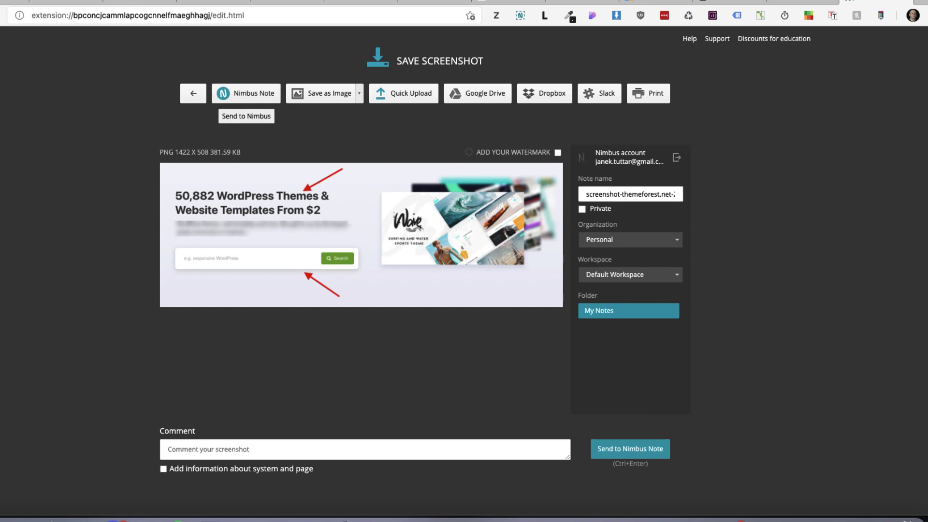
# Upload the screenshot to Nimbus Note, view its nimb.ws share link in a new tab, then return.
pyautogui.click(246, 92)
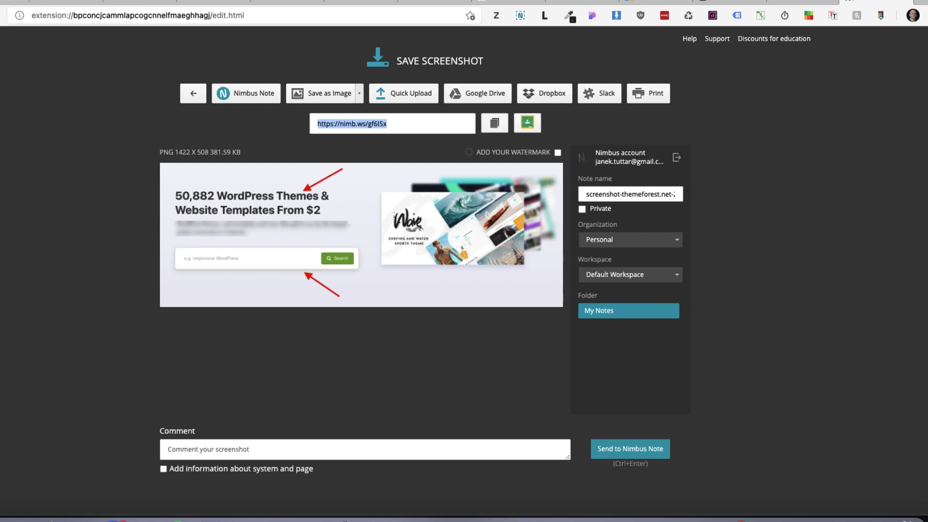
pyautogui.hotkey('ctrl', 't')
pyautogui.press('Return')
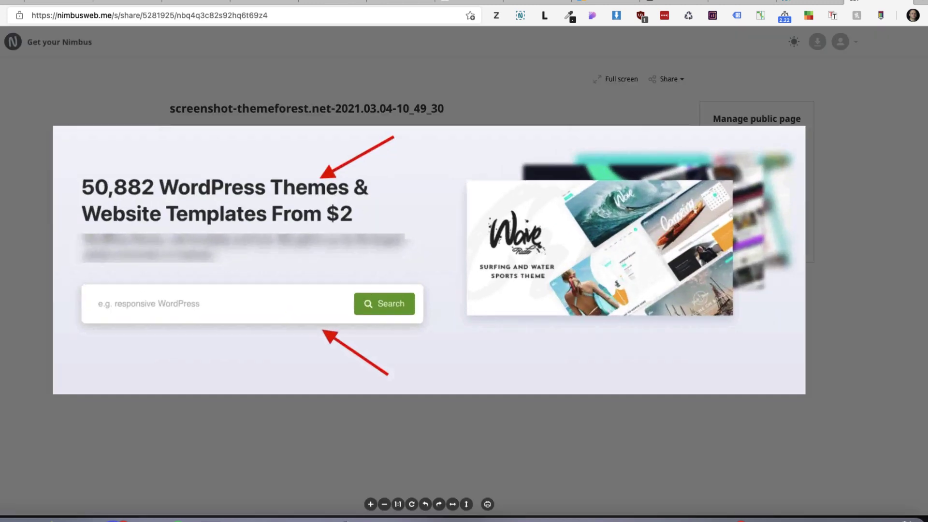
pyautogui.press('Escape')
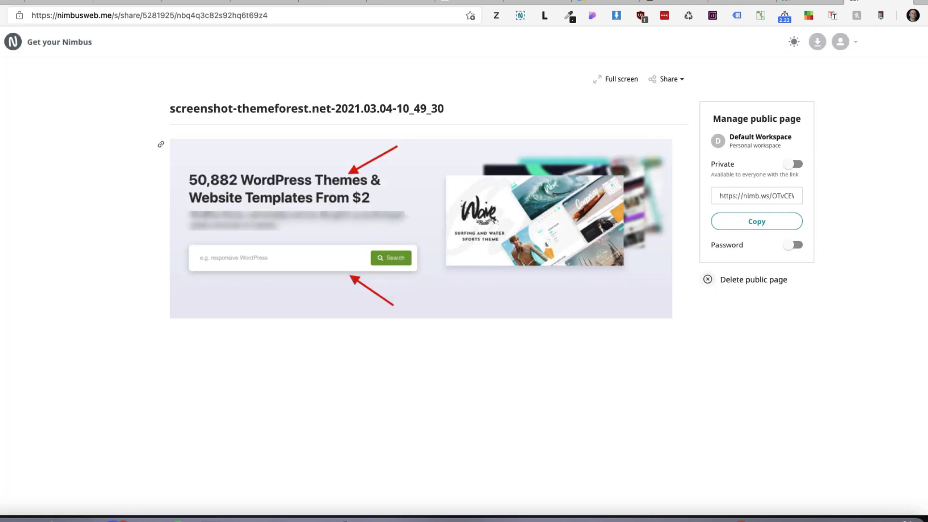
pyautogui.click(809, 3)
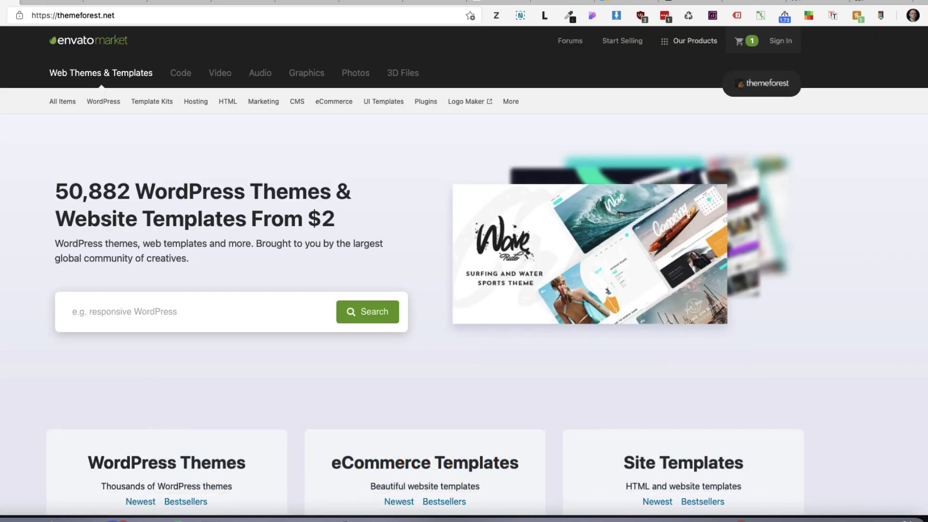
# Review uBlock's blocked-request count and domain list for ThemeForest, then disable blocking and reload.
pyautogui.click(640, 16)
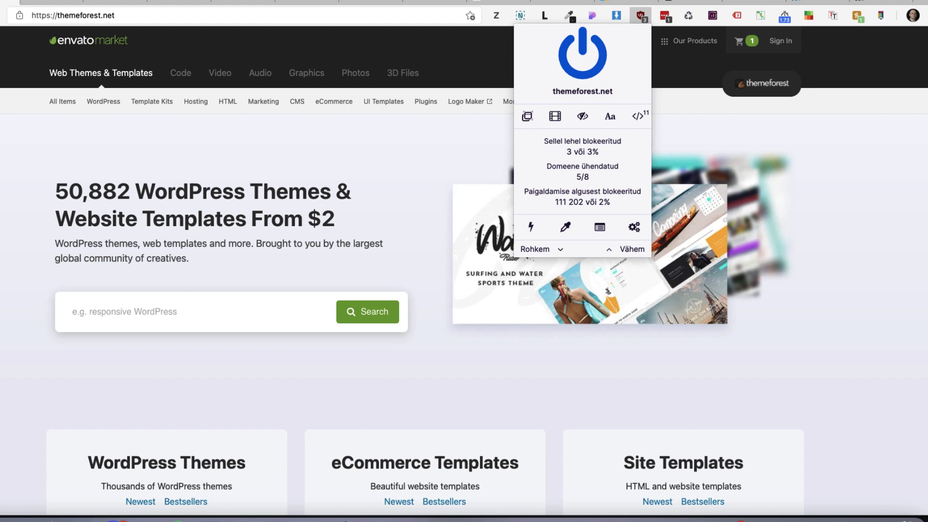
pyautogui.doubleClick(569, 152)
pyautogui.click(534, 248)
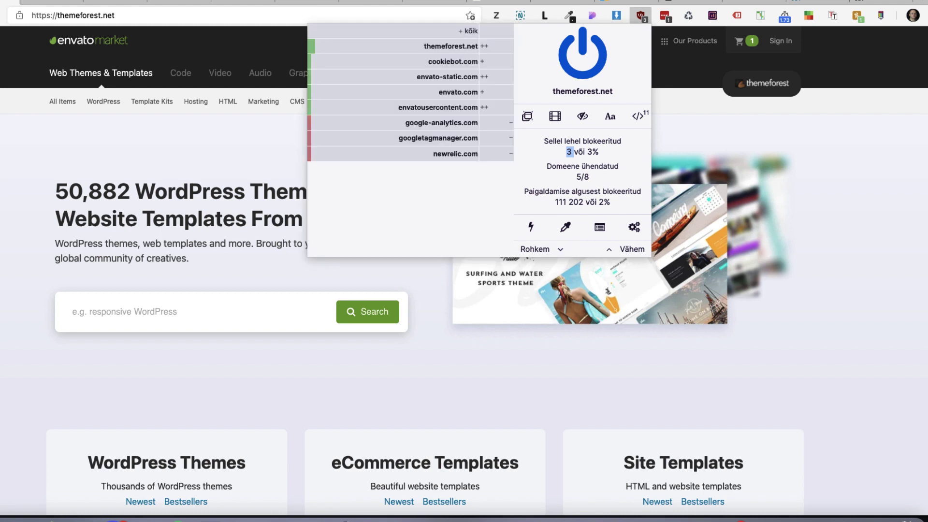
pyautogui.click(628, 249)
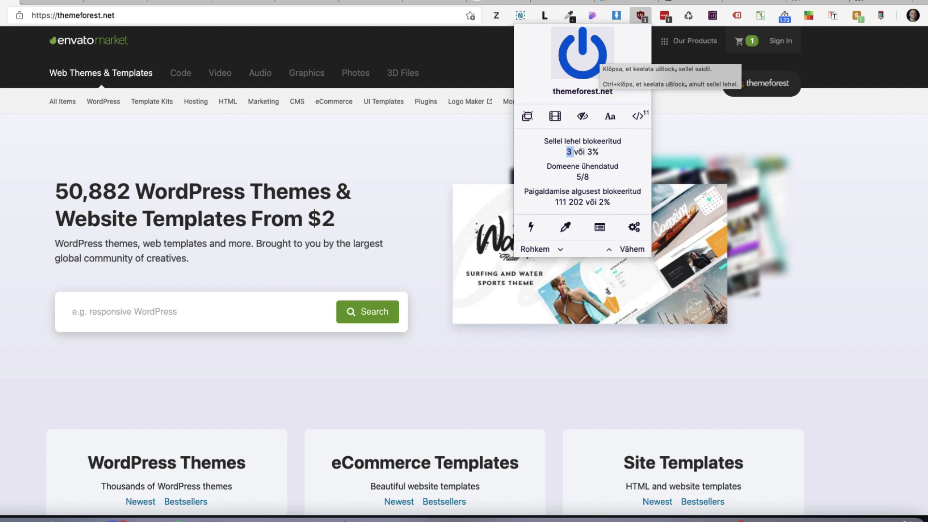
pyautogui.click(585, 54)
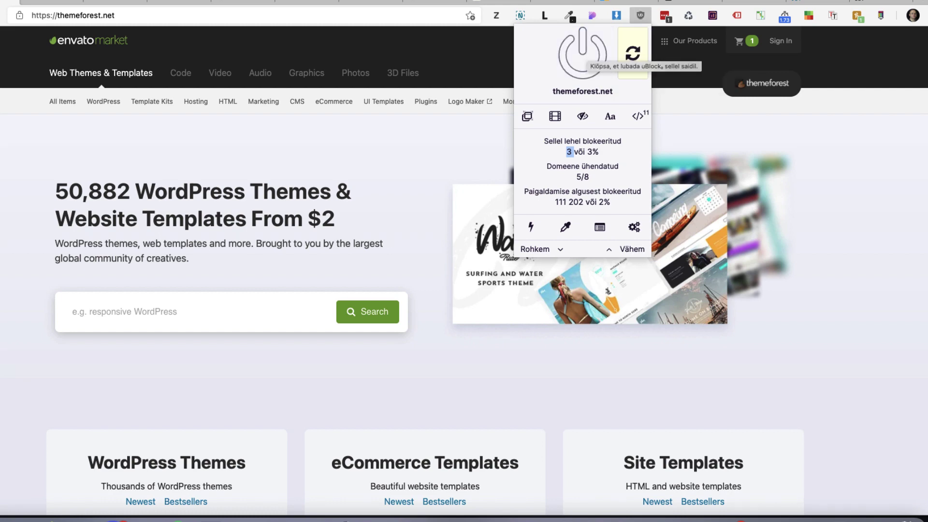
pyautogui.click(632, 53)
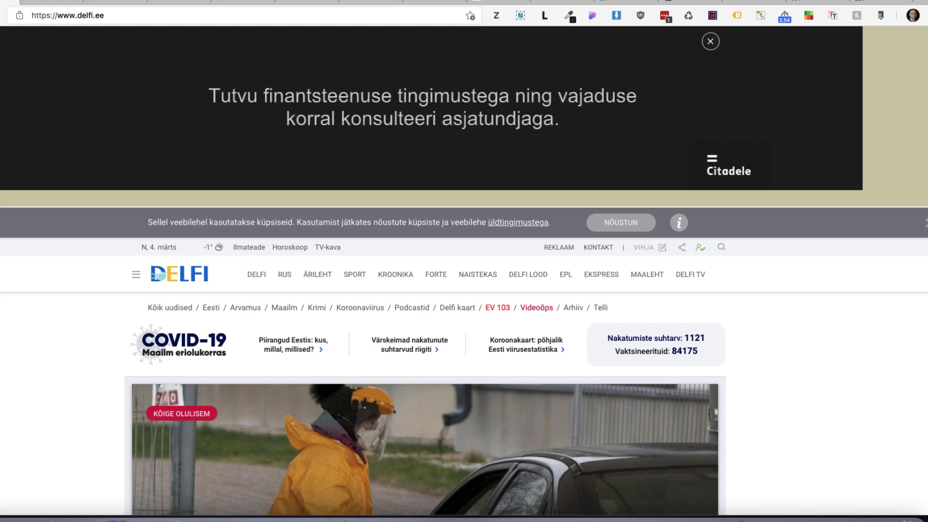
# Confirm uBlock Origin is active on delfi.ee and scroll the page, now free of the banner ad.
pyautogui.scroll(-20, 425, 329)
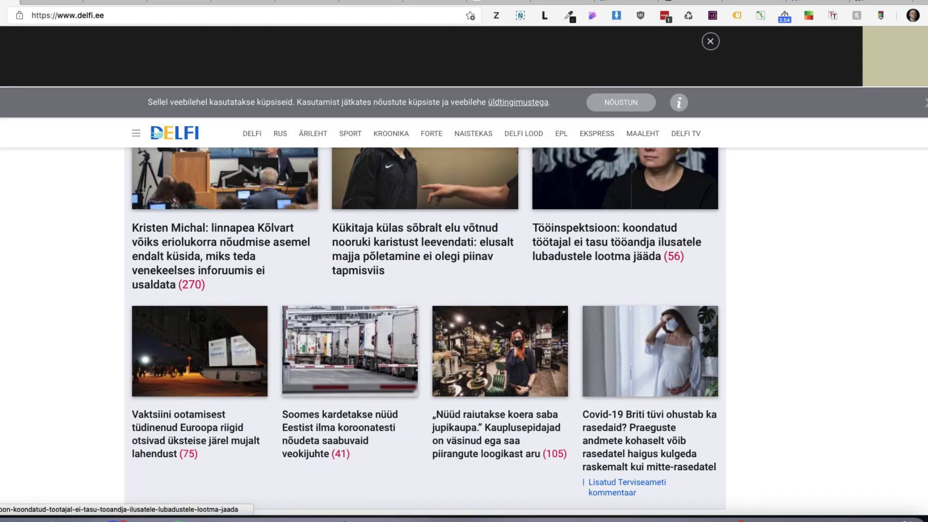
pyautogui.press('Home')
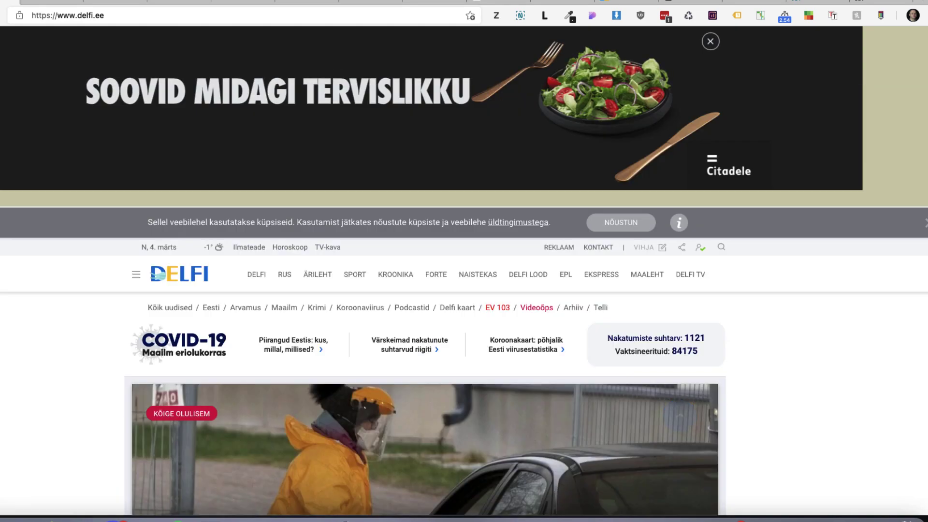
pyautogui.click(641, 16)
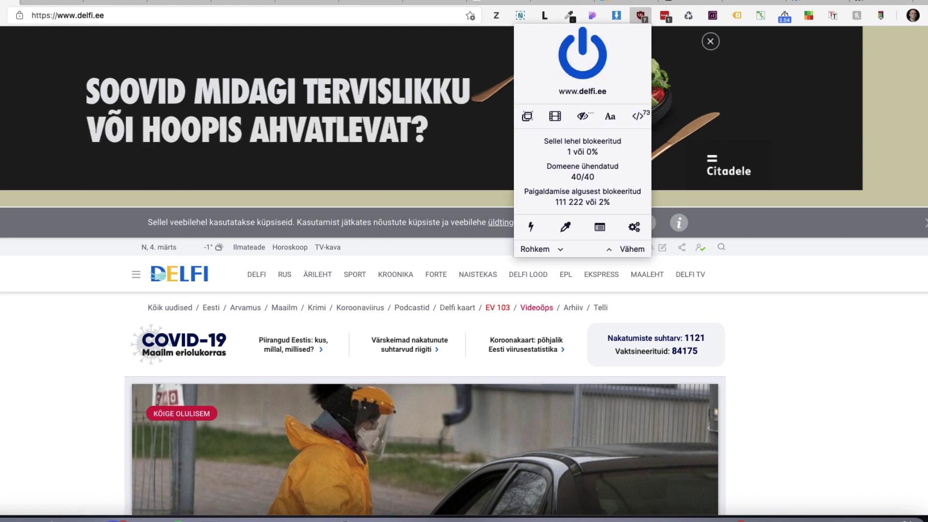
pyautogui.press('Escape')
pyautogui.scroll(-4, 425, 290)
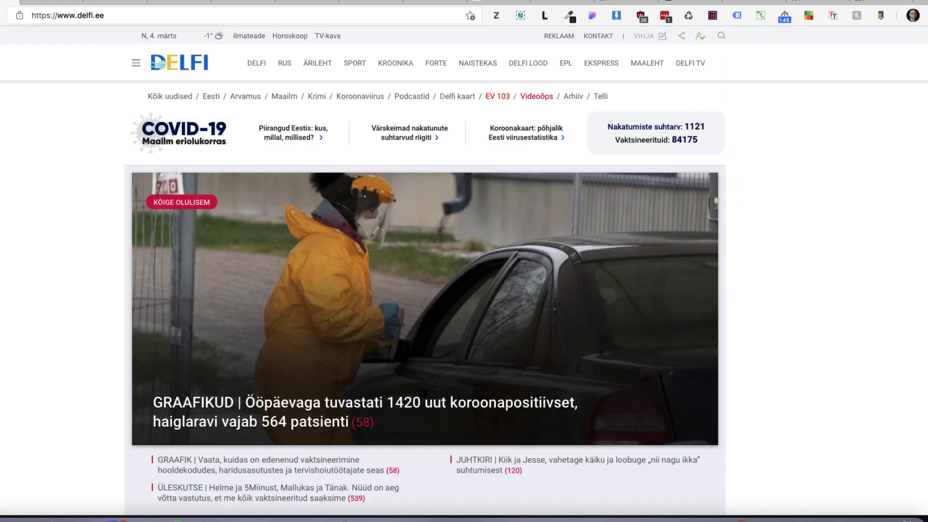
pyautogui.scroll(-15, 425, 290)
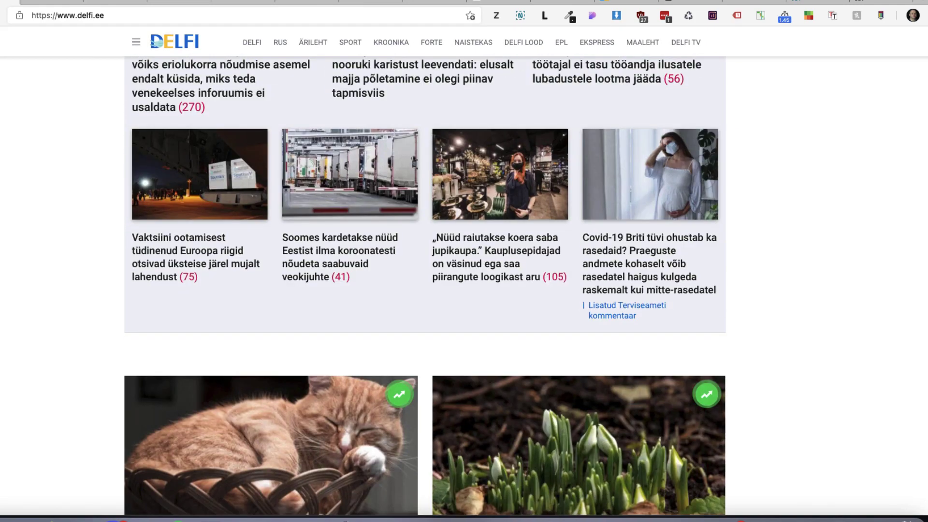
pyautogui.scroll(15, 425, 290)
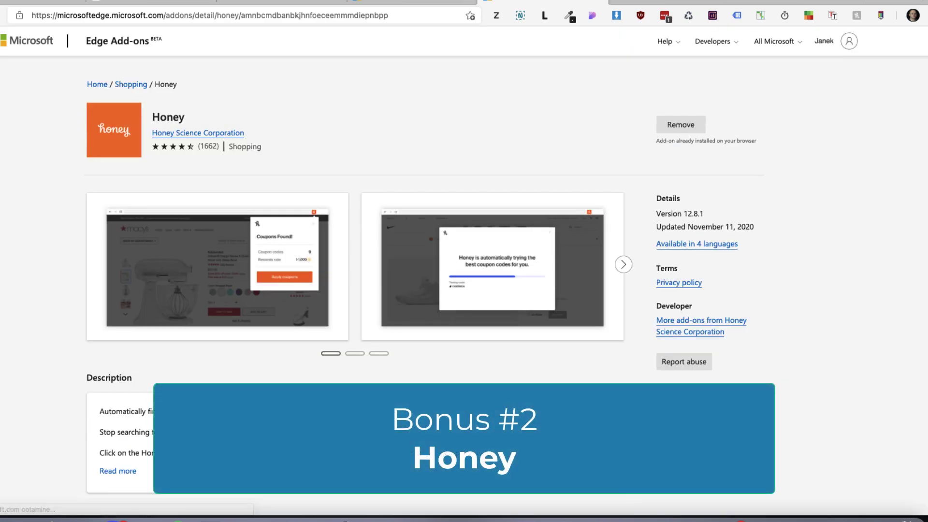
# Expand Honey's full add-on description, then switch to the Amazon.co.uk tab.
pyautogui.click(118, 471)
pyautogui.scroll(-2, 355, 290)
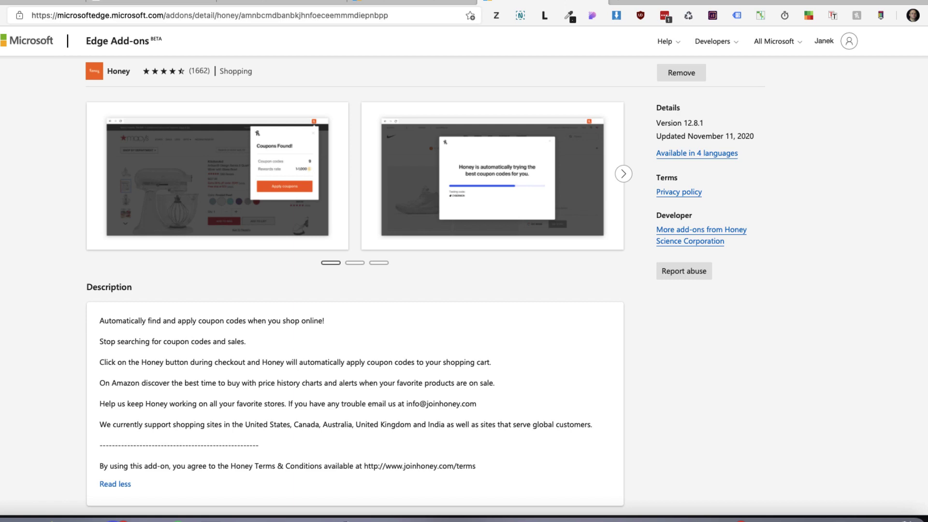
pyautogui.click(152, 2)
pyautogui.scroll(10, 754, 77)
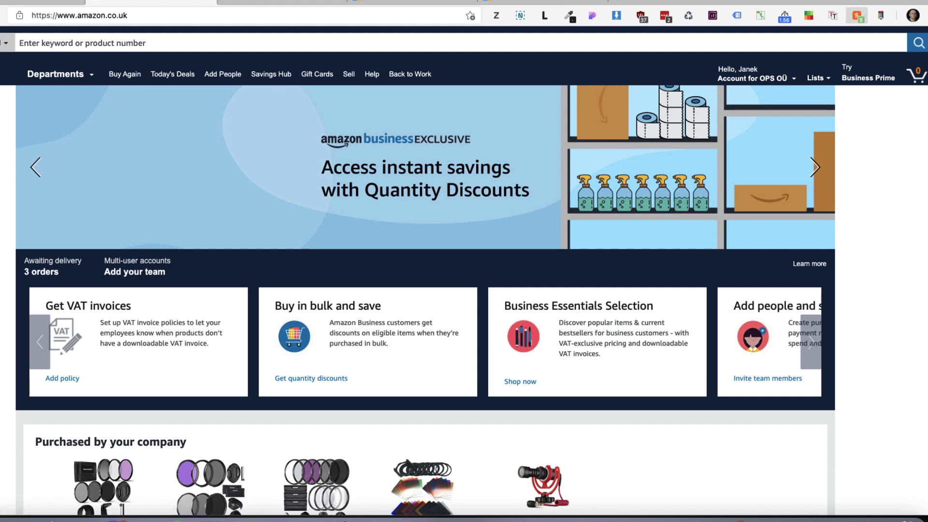
# Open Honey on Amazon UK and scroll through its list of coupon codes.
pyautogui.click(857, 16)
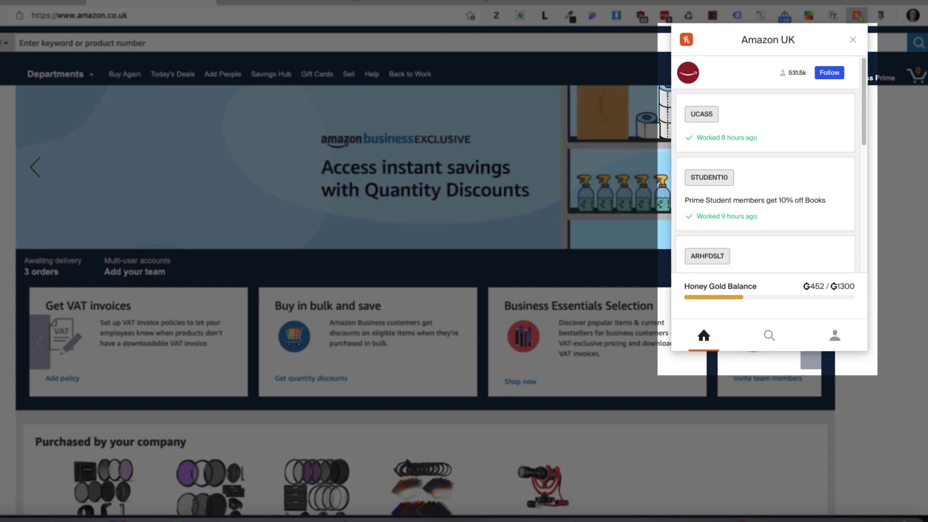
pyautogui.scroll(-5, 764, 164)
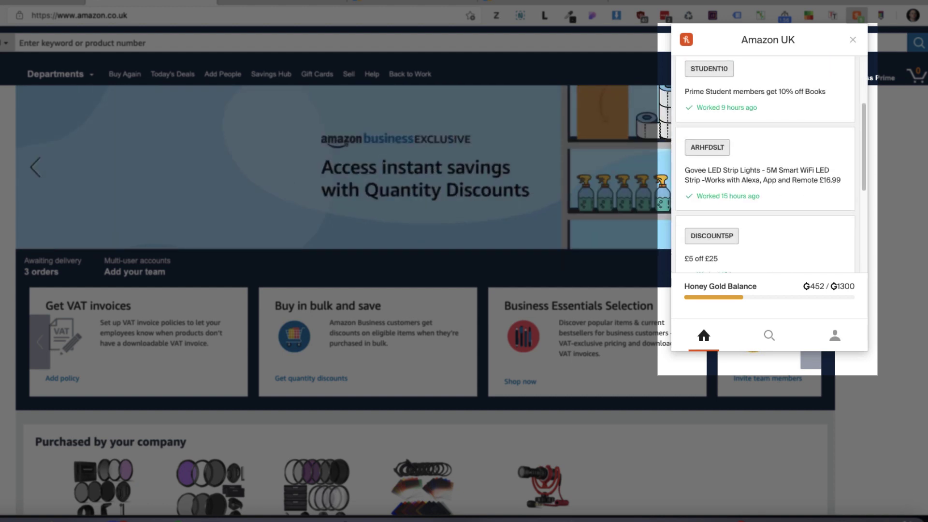
pyautogui.scroll(-2, 765, 165)
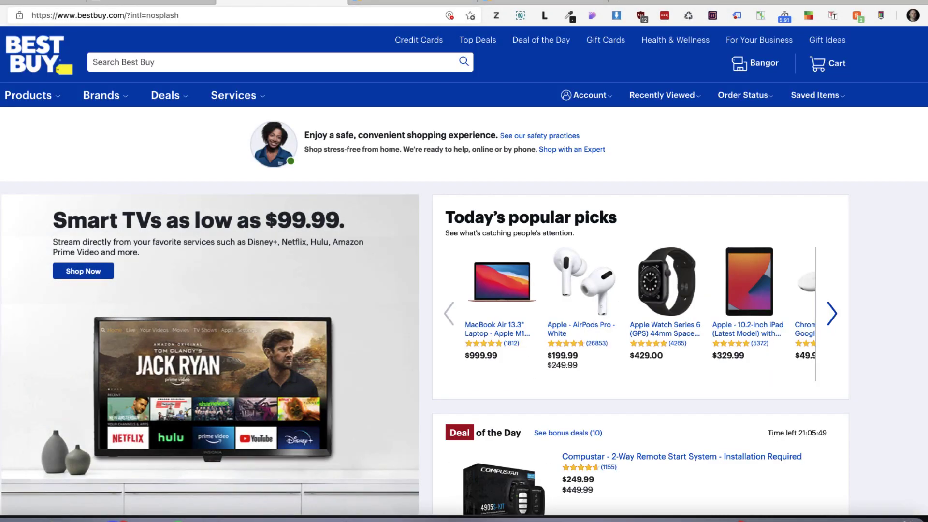
# Open Honey on bestbuy.com and scroll its panel showing the 2 available codes.
pyautogui.click(857, 15)
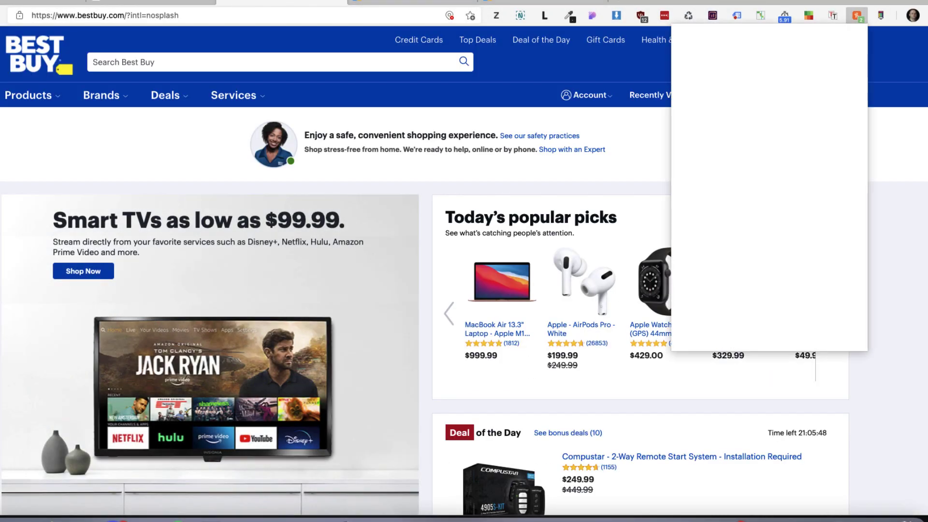
pyautogui.scroll(-3, 765, 165)
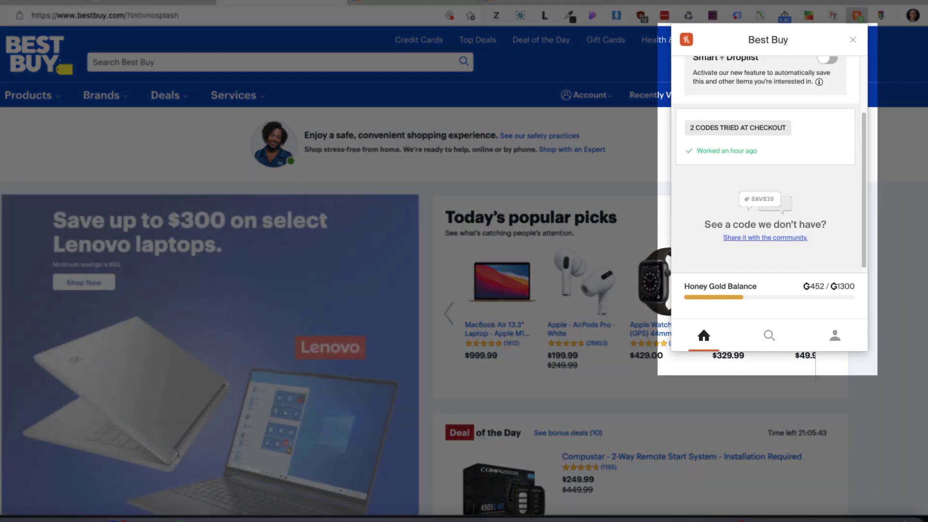